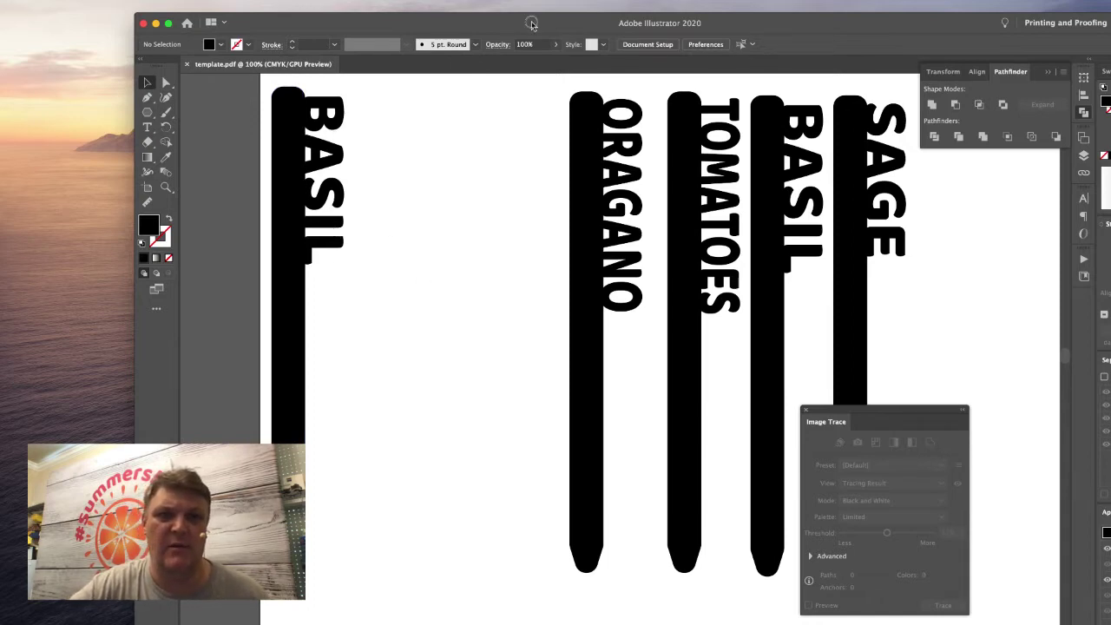
- Draw a tall, thin black rectangle, about 0.39 × 5.49 in, between the BASIL and ORAGANO stakes
drag(531, 23, 602, 23)
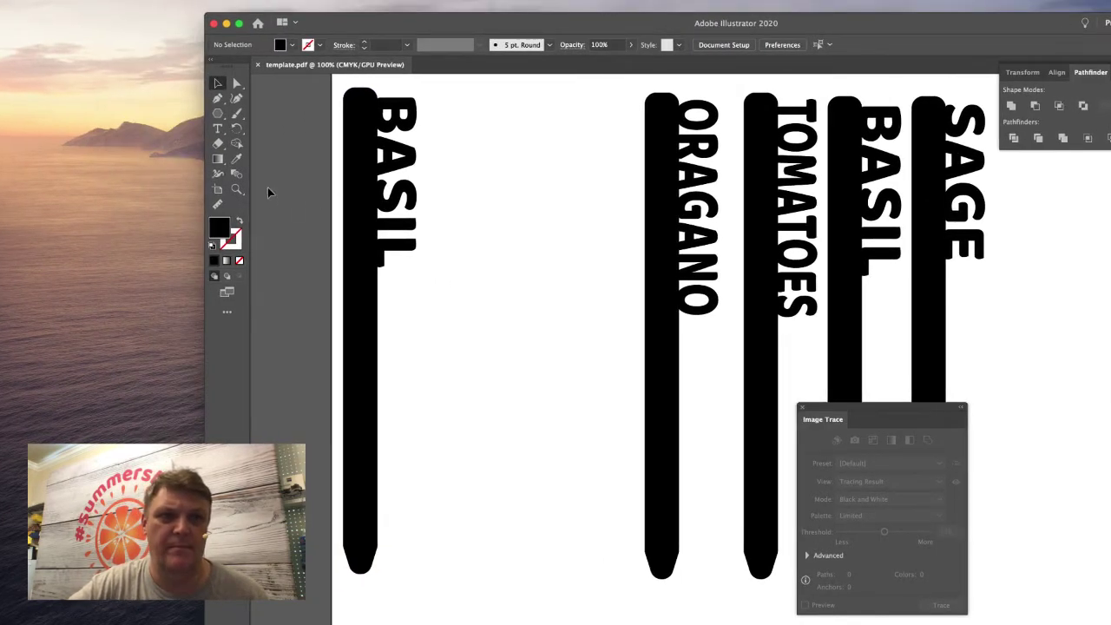
click(217, 113)
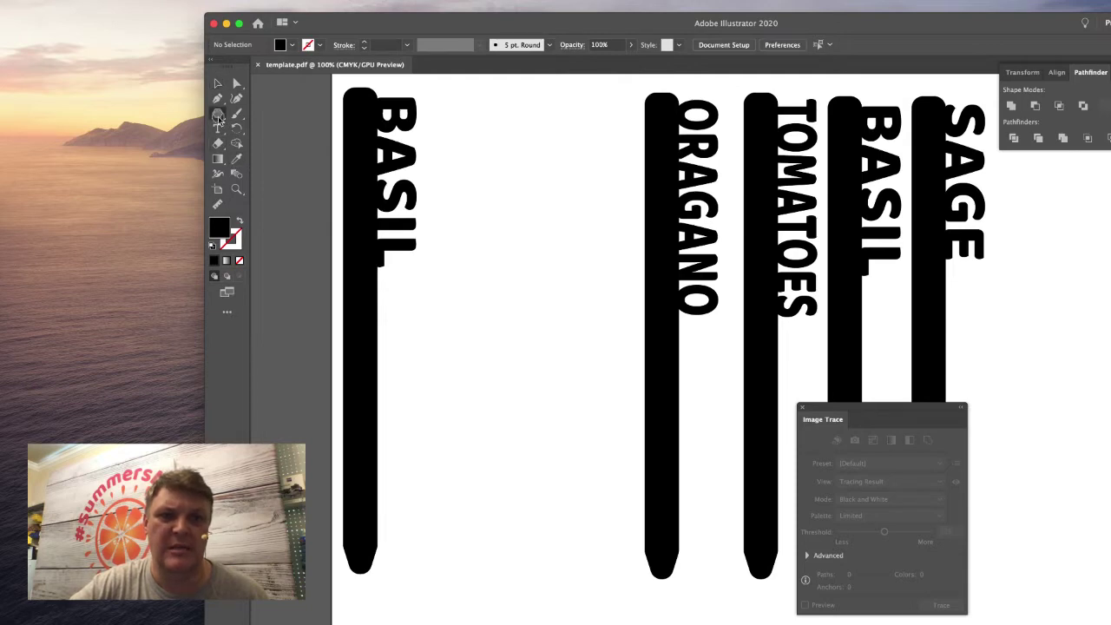
click(276, 114)
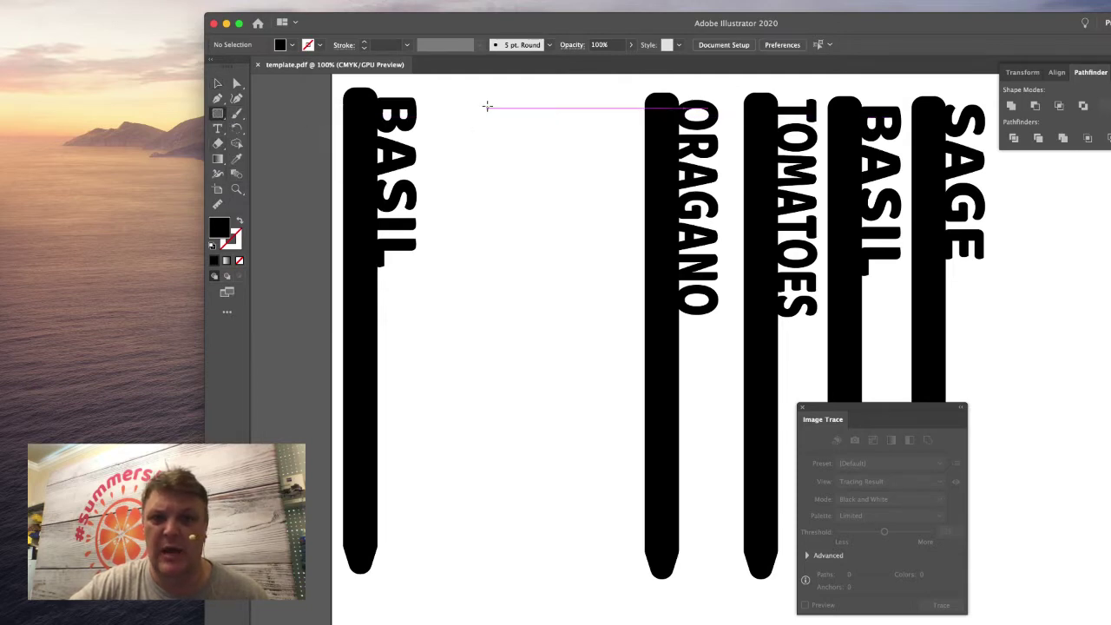
drag(484, 96, 517, 553)
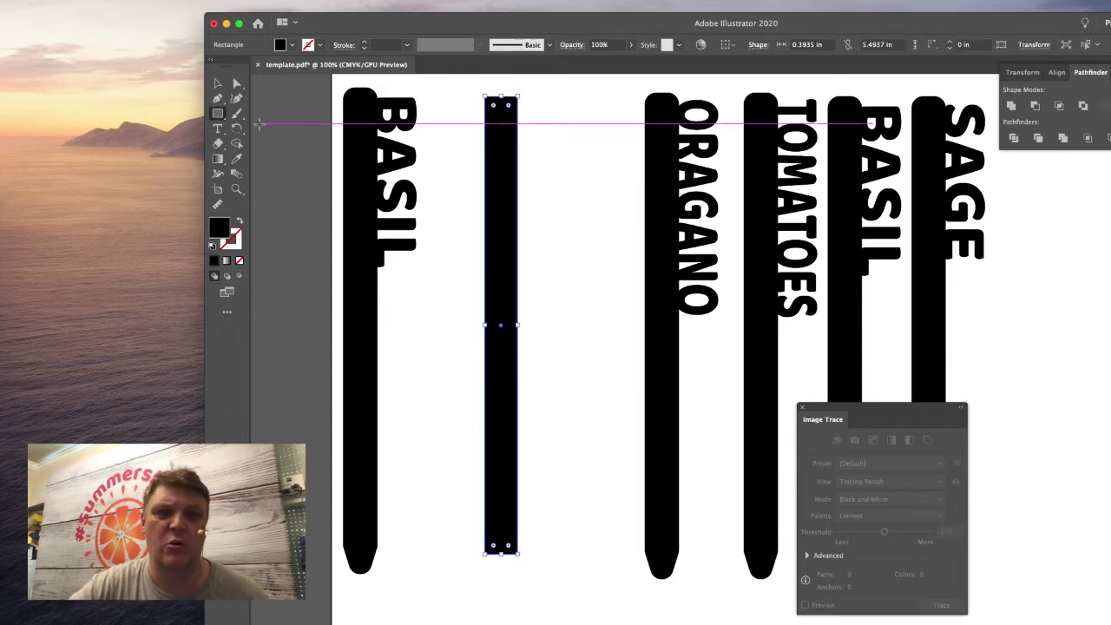
- Create a three-sided black polygon beside the new bar
drag(218, 113, 277, 143)
click(563, 309)
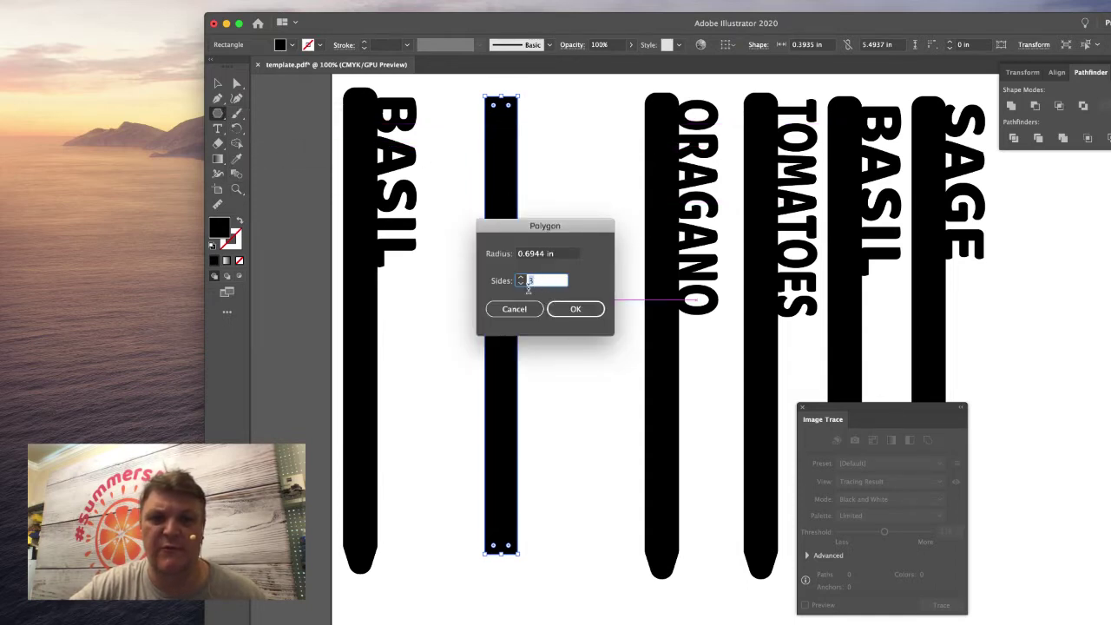
click(570, 311)
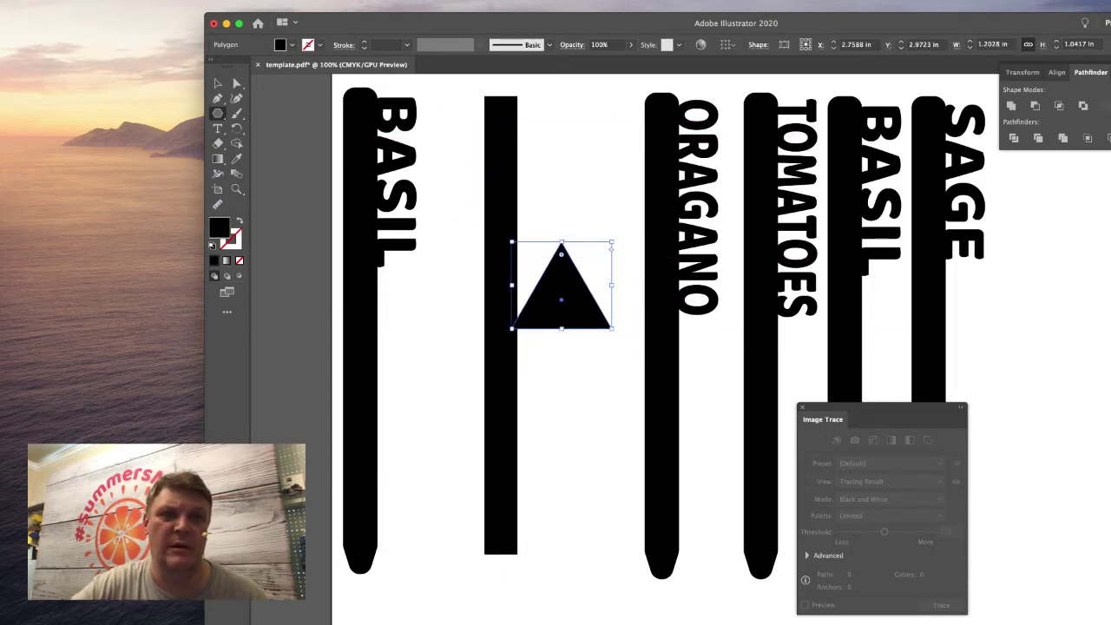
- Reflect the triangle horizontally so it points down, then drag it toward the bar's bottom
click(138, 0)
mouse_move(196, 0)
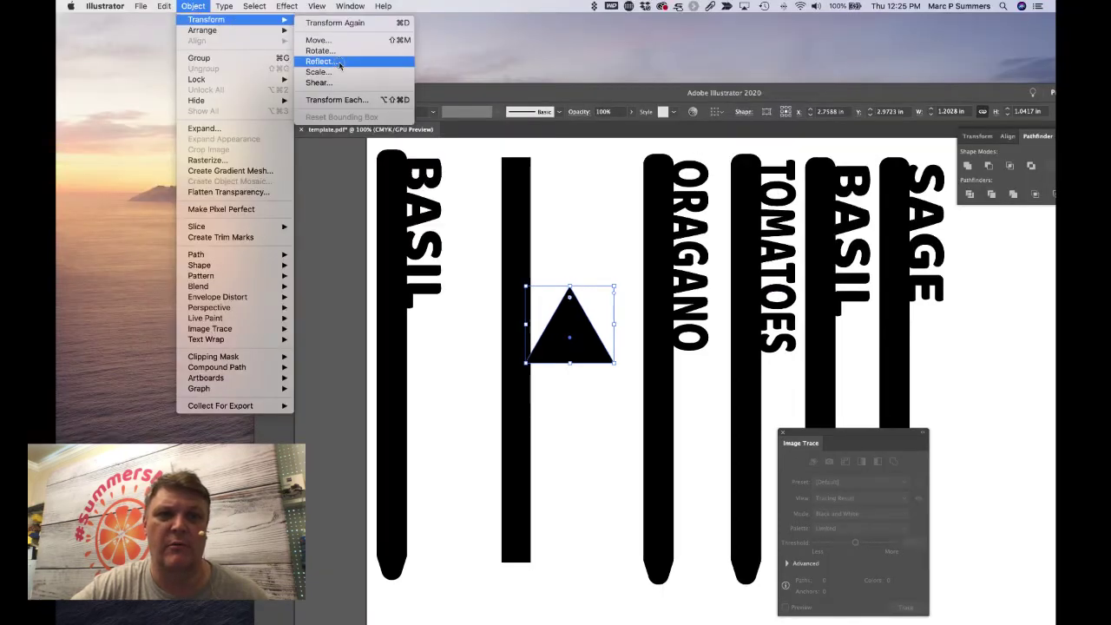
click(339, 65)
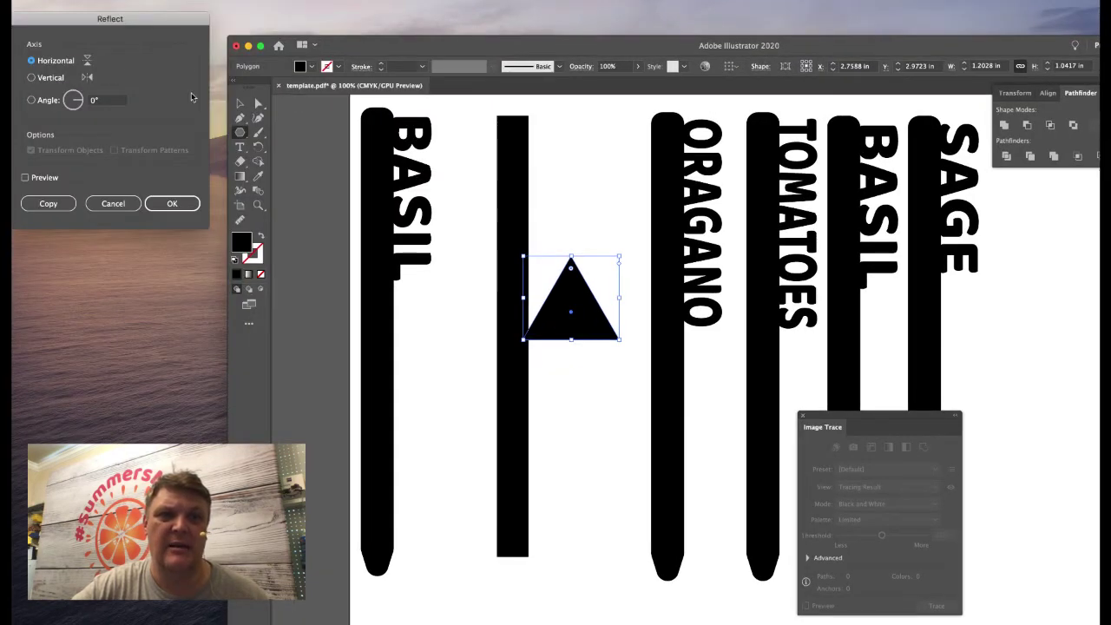
drag(185, 23, 307, 179)
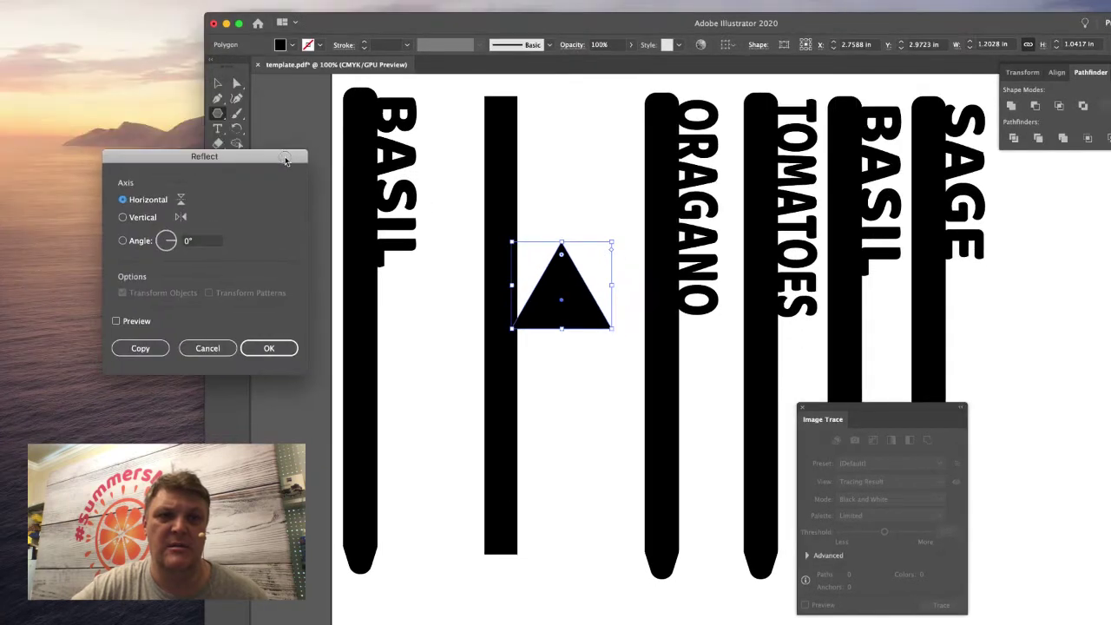
click(269, 348)
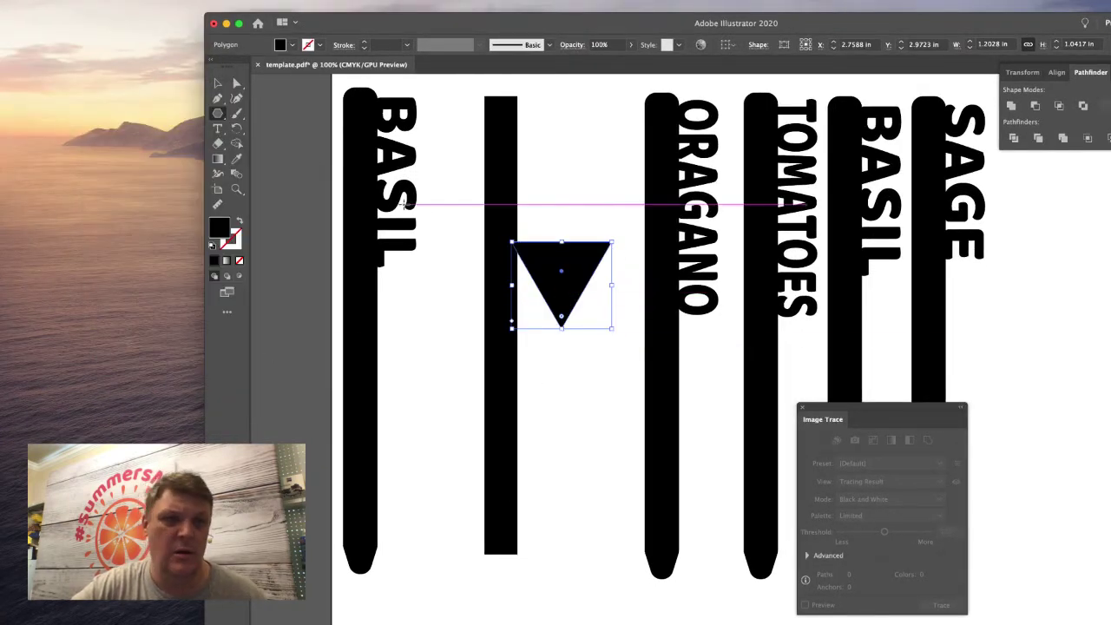
click(218, 83)
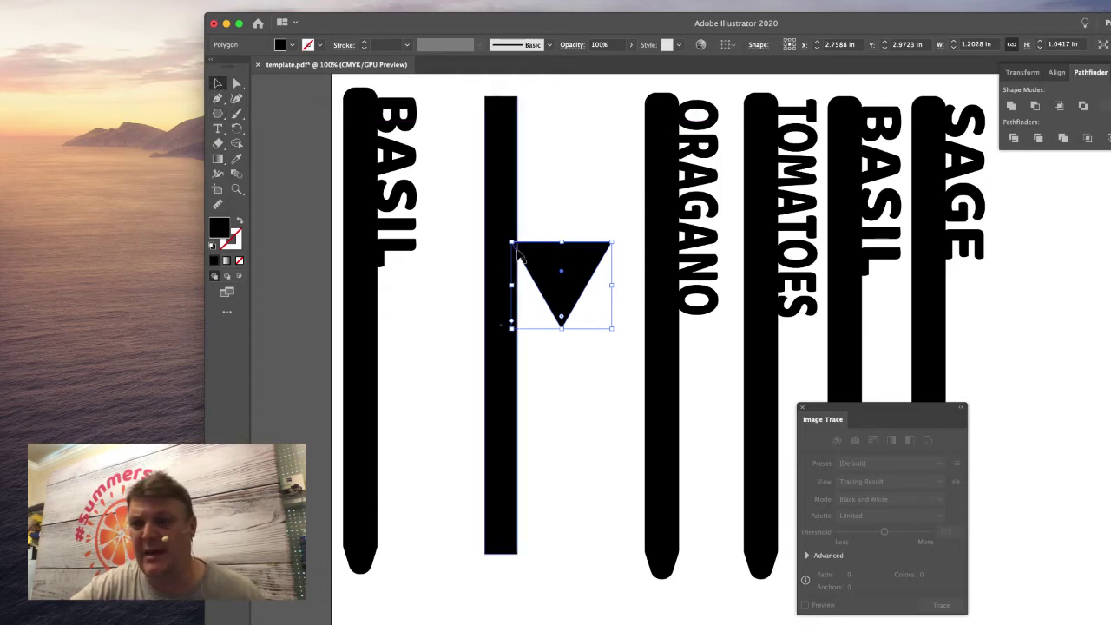
drag(565, 294, 547, 548)
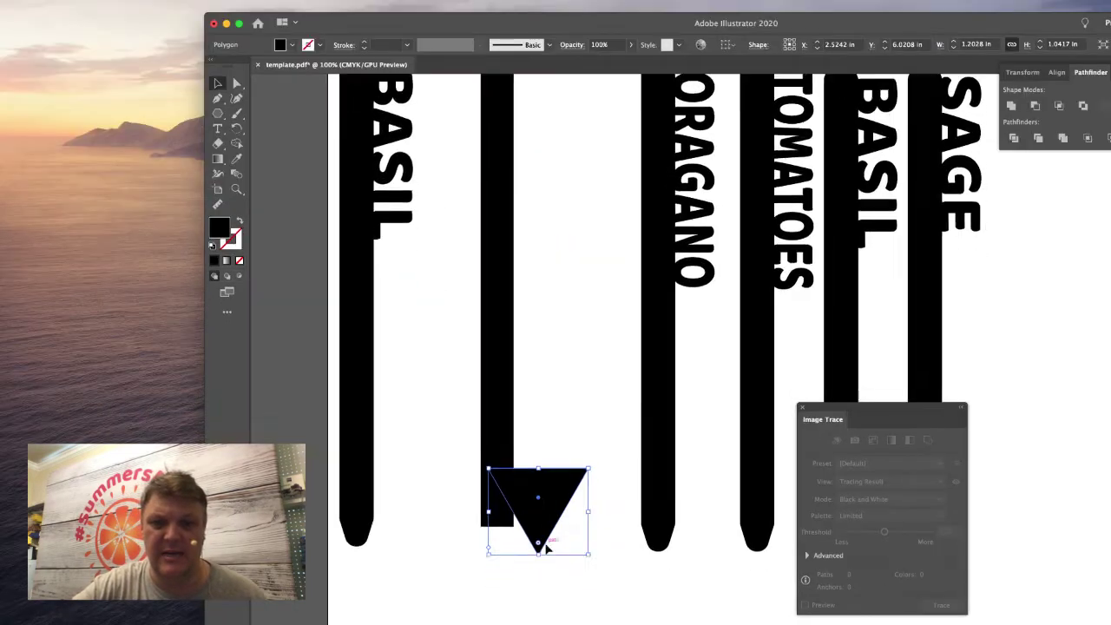
- Place the triangle flush under the bar and shorten it to about 0.39 × 0.63 in
scroll(547, 548, down, 4)
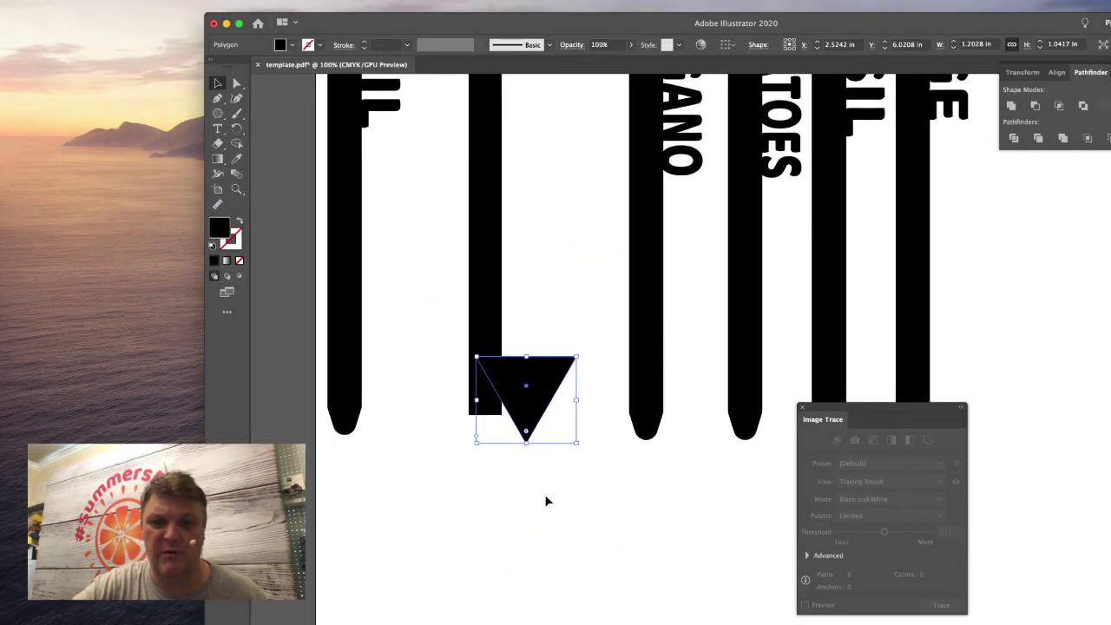
drag(544, 382, 501, 456)
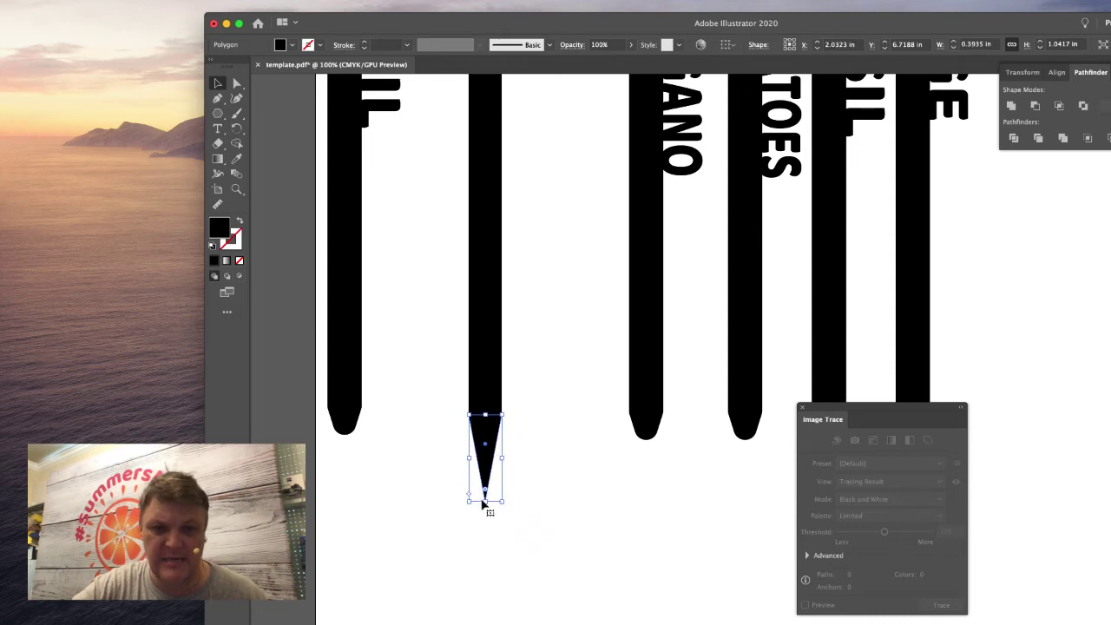
drag(485, 501, 484, 468)
click(539, 447)
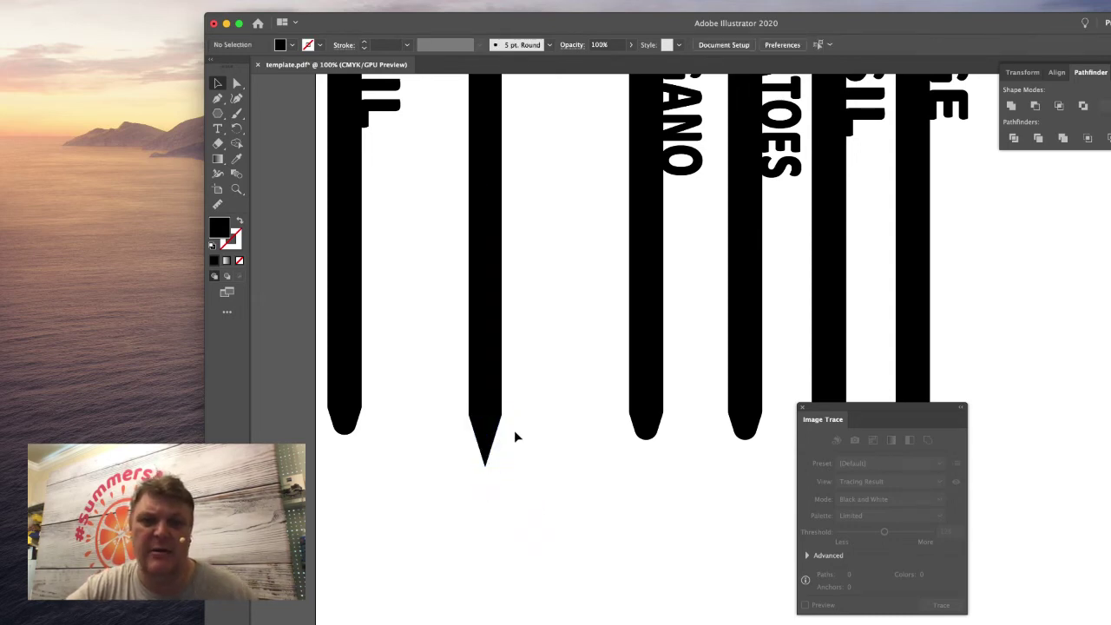
- Select the bar and its triangle tip together
click(483, 350)
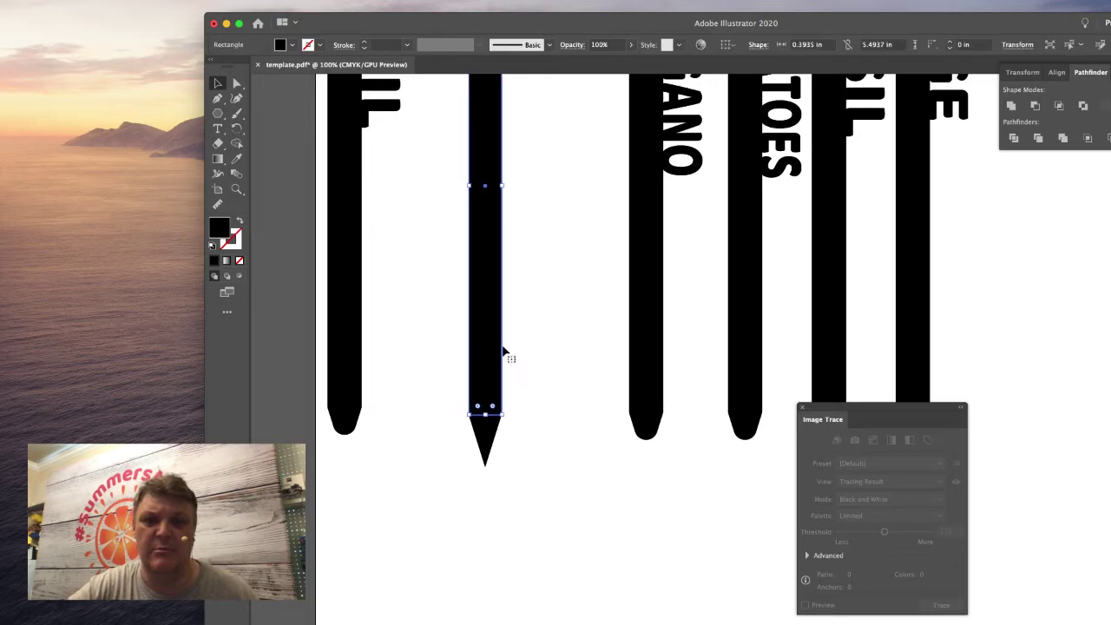
click(487, 435)
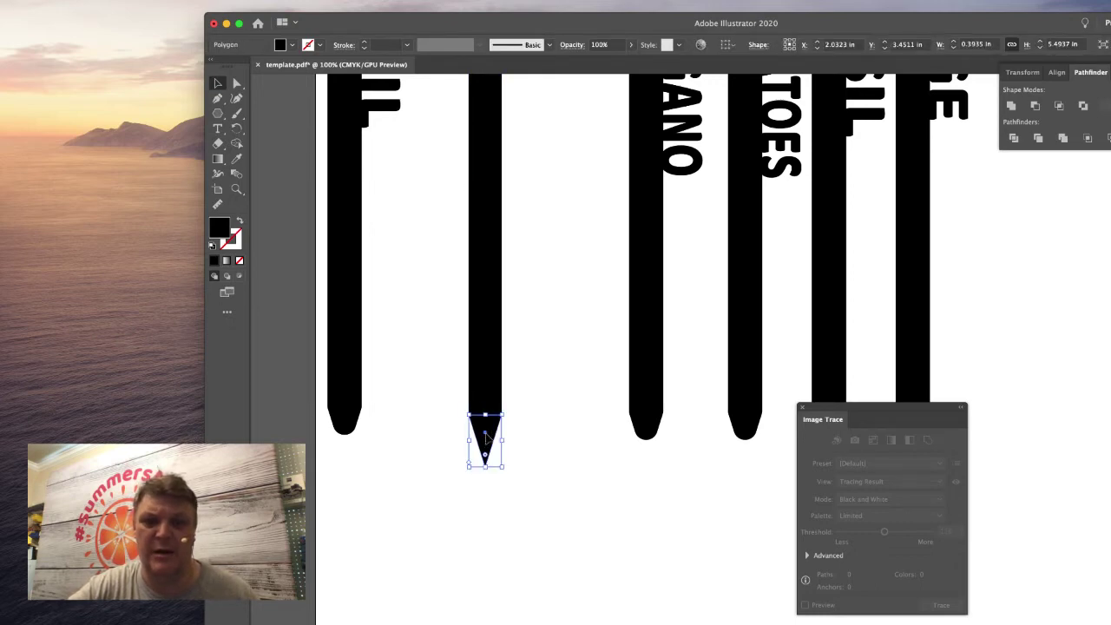
shift+click(491, 379)
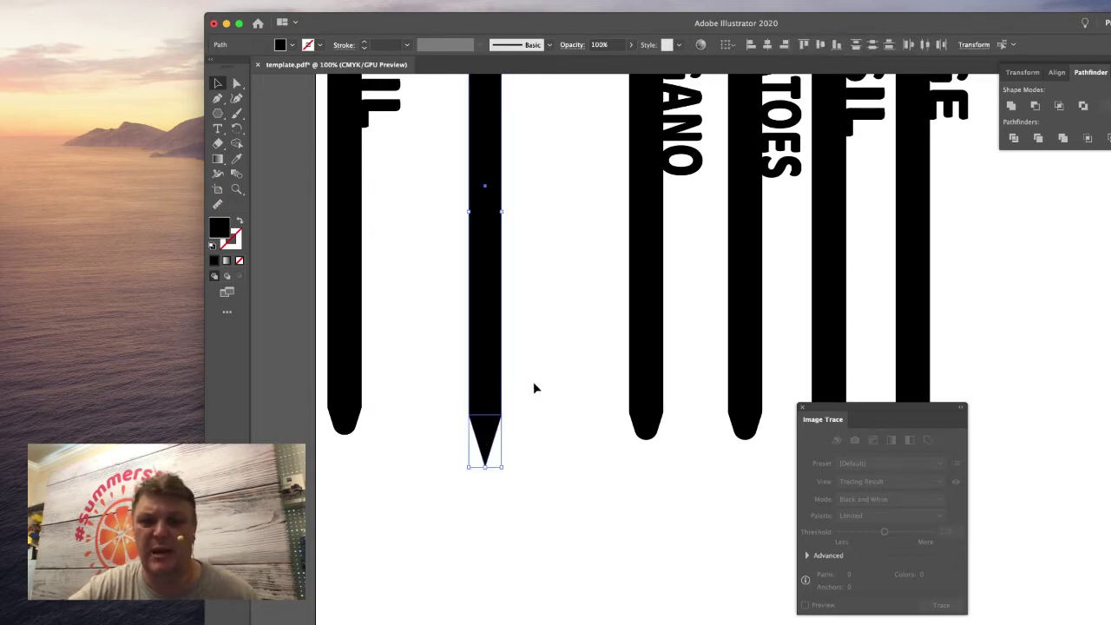
click(539, 382)
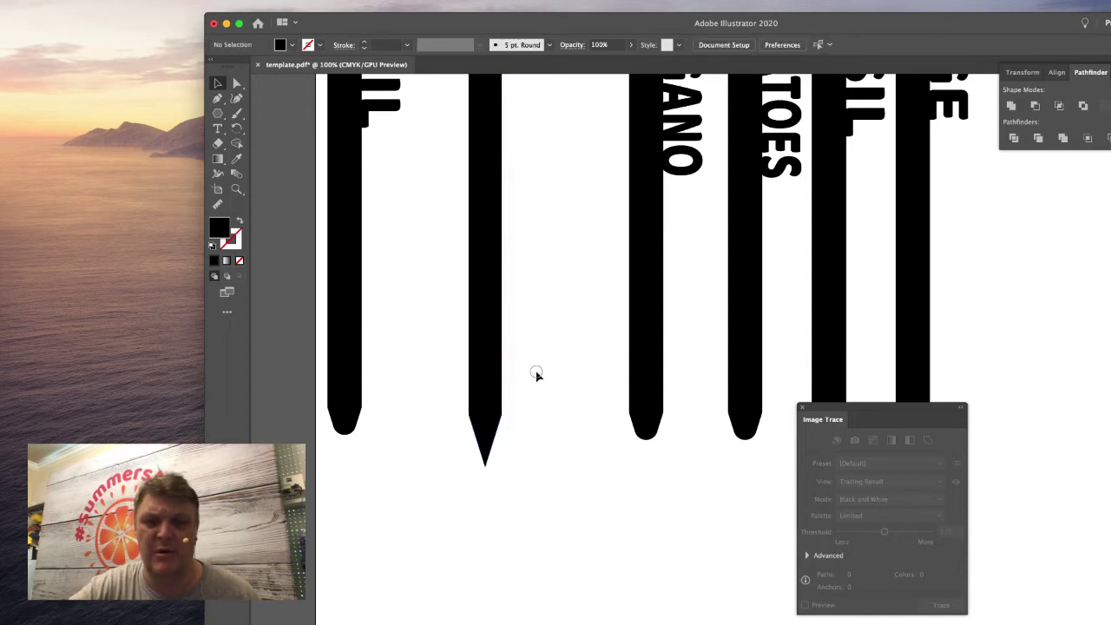
drag(536, 373, 436, 469)
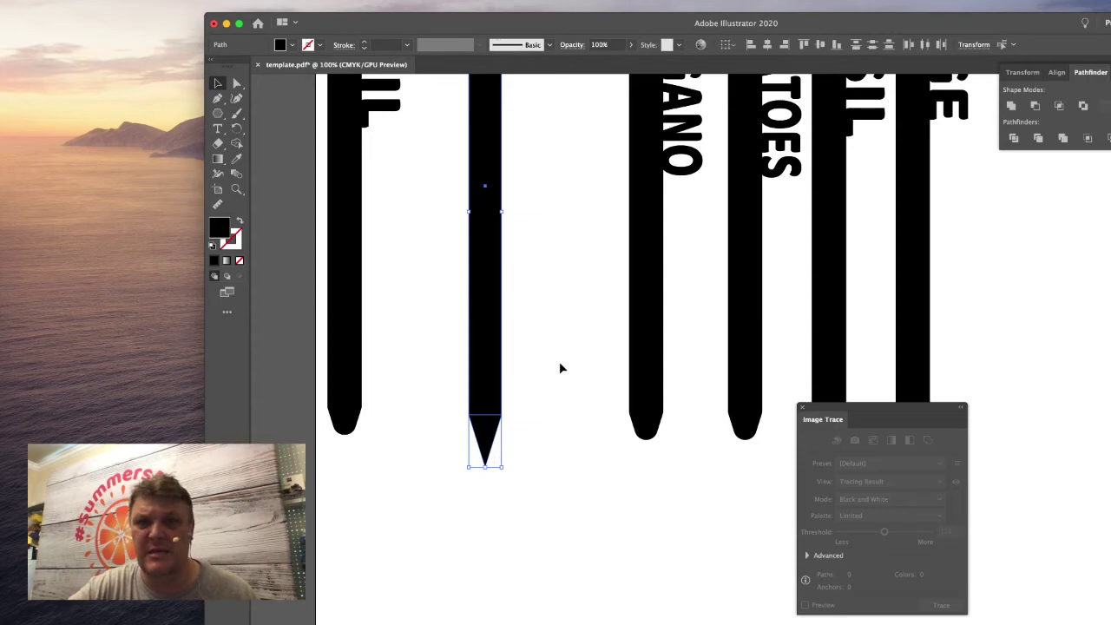
- Unite the bar and triangle in Pathfinder into one 0.39 × 6.12 in pointed stake
drag(641, 26, 416, 39)
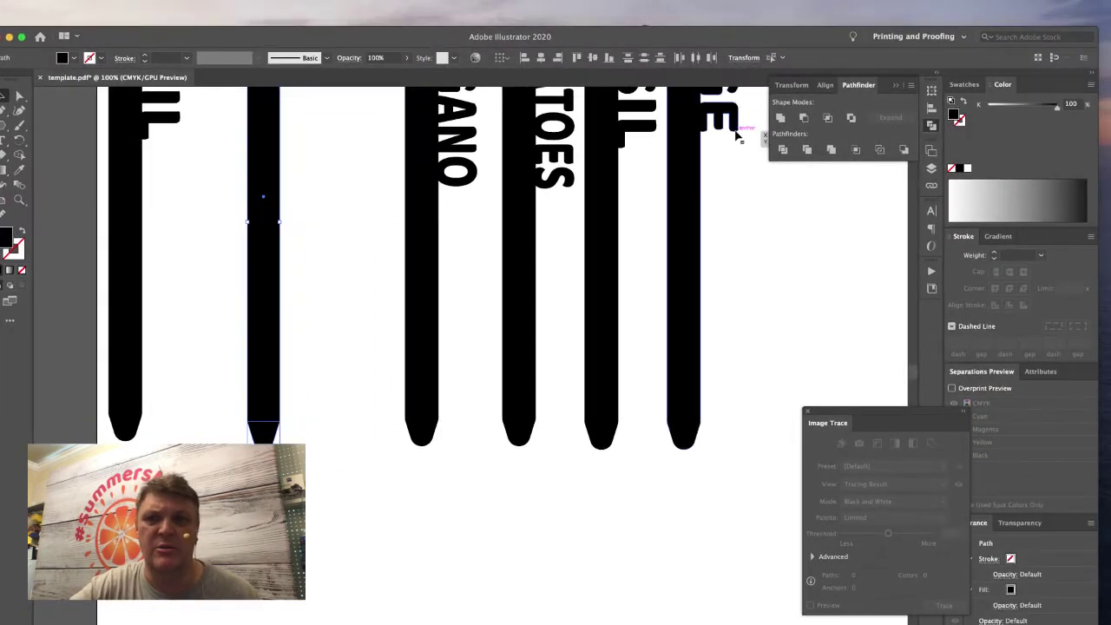
click(779, 118)
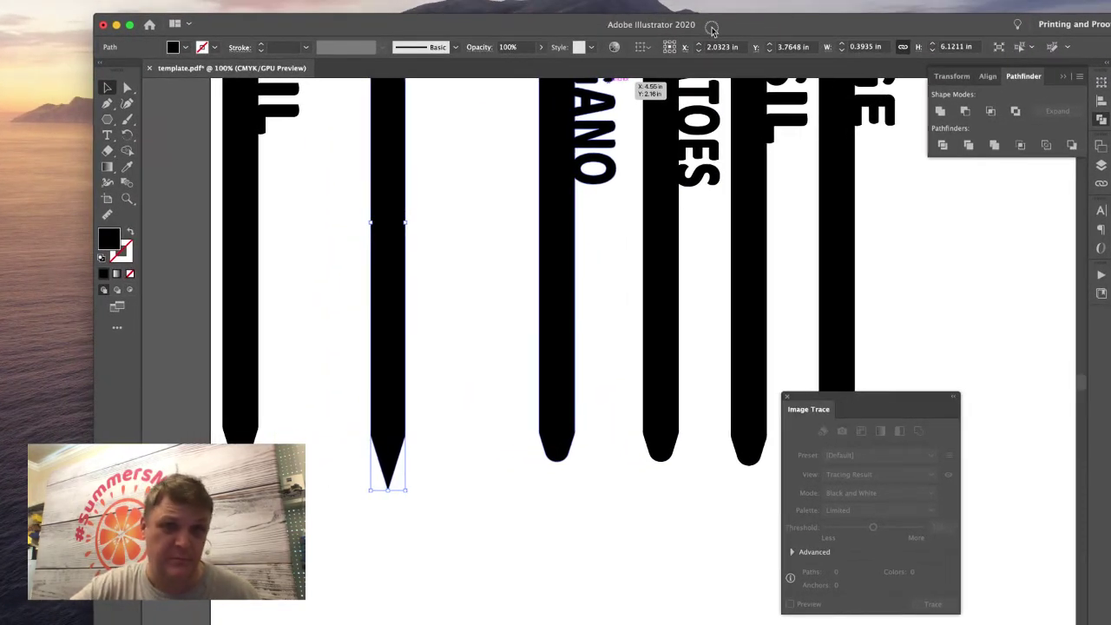
drag(711, 31, 728, 30)
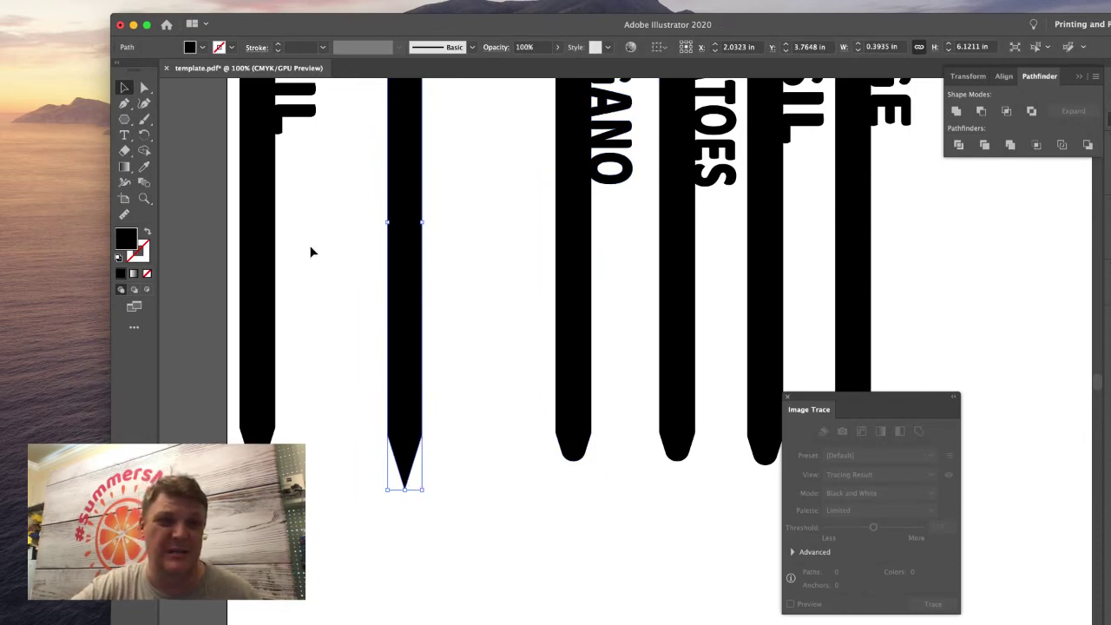
click(143, 88)
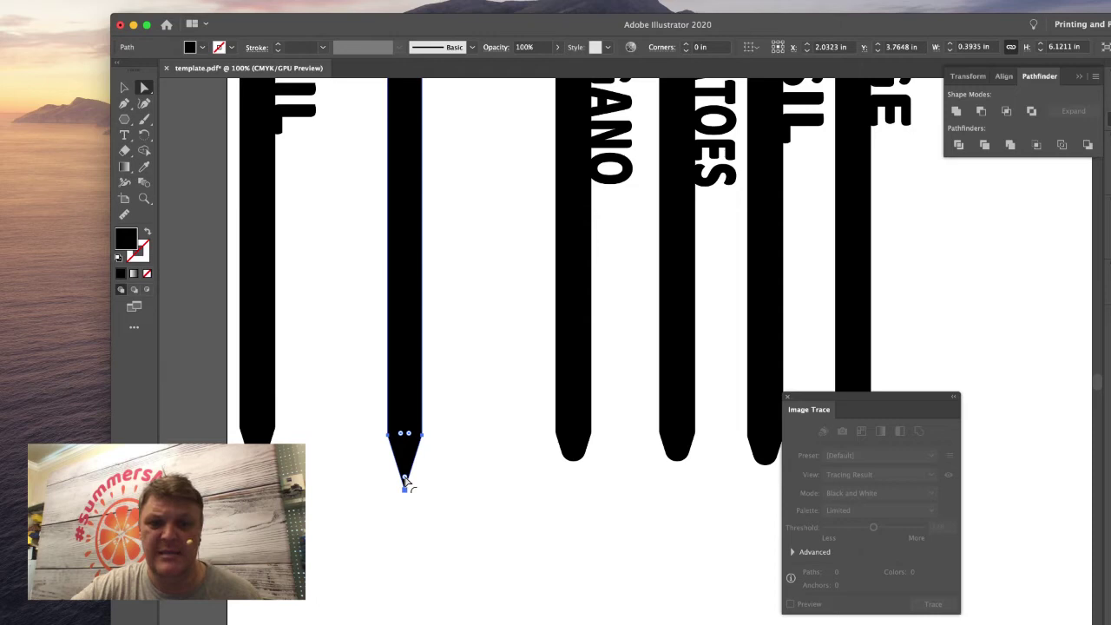
- Round the stake's tip with the live-corner widget to about 0.1148 in corners
drag(404, 479, 406, 469)
click(401, 480)
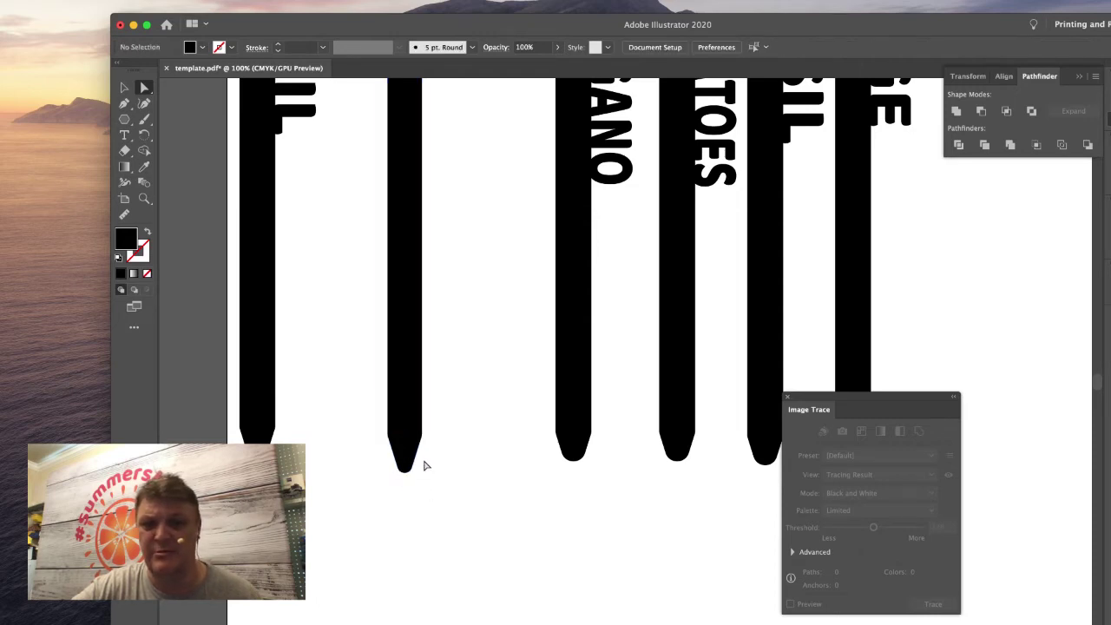
scroll(469, 384, up, 5)
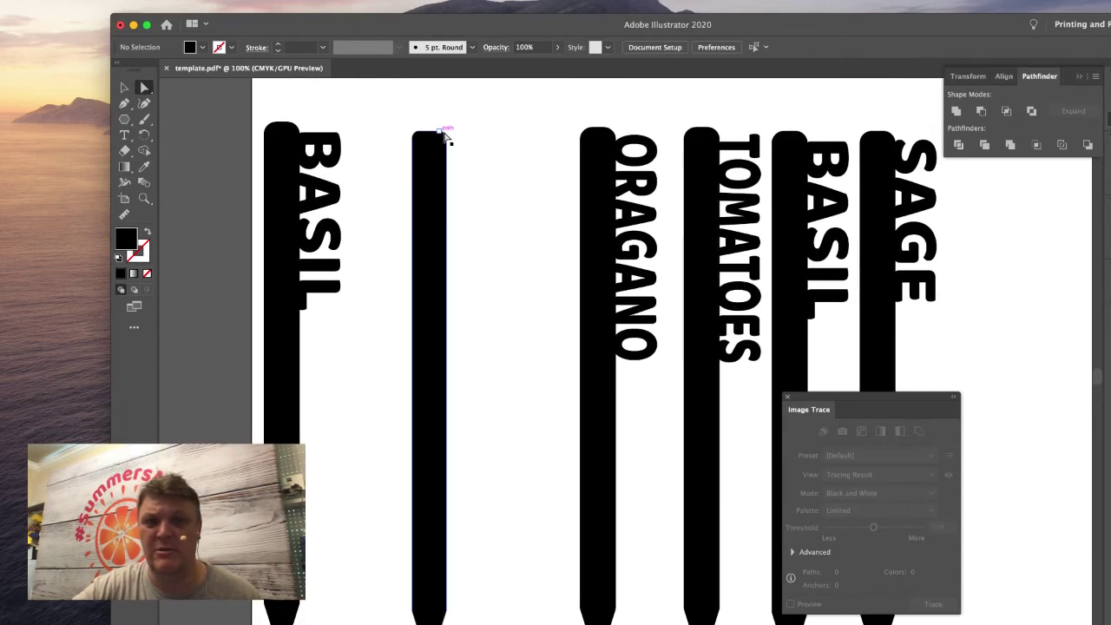
scroll(492, 265, down, 1)
scroll(493, 265, down, 3)
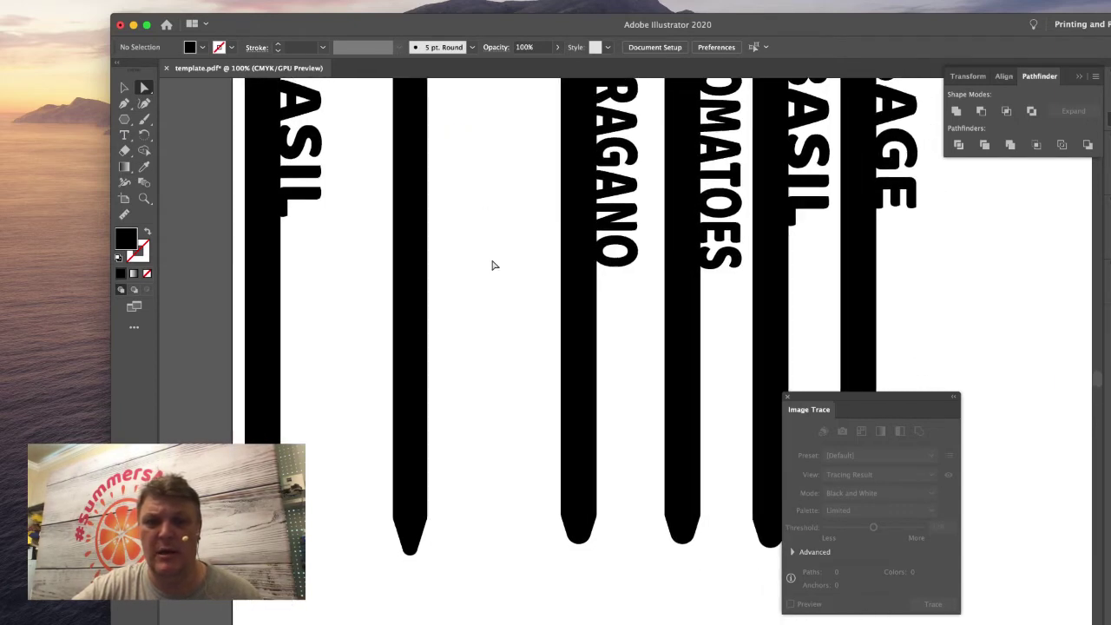
click(413, 536)
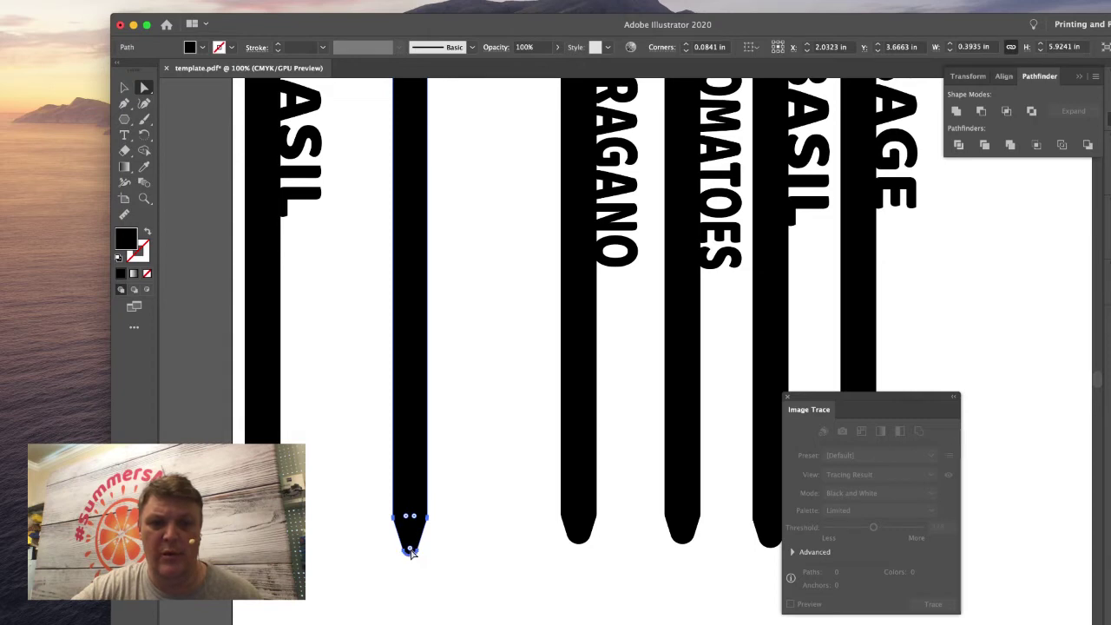
drag(413, 538, 413, 545)
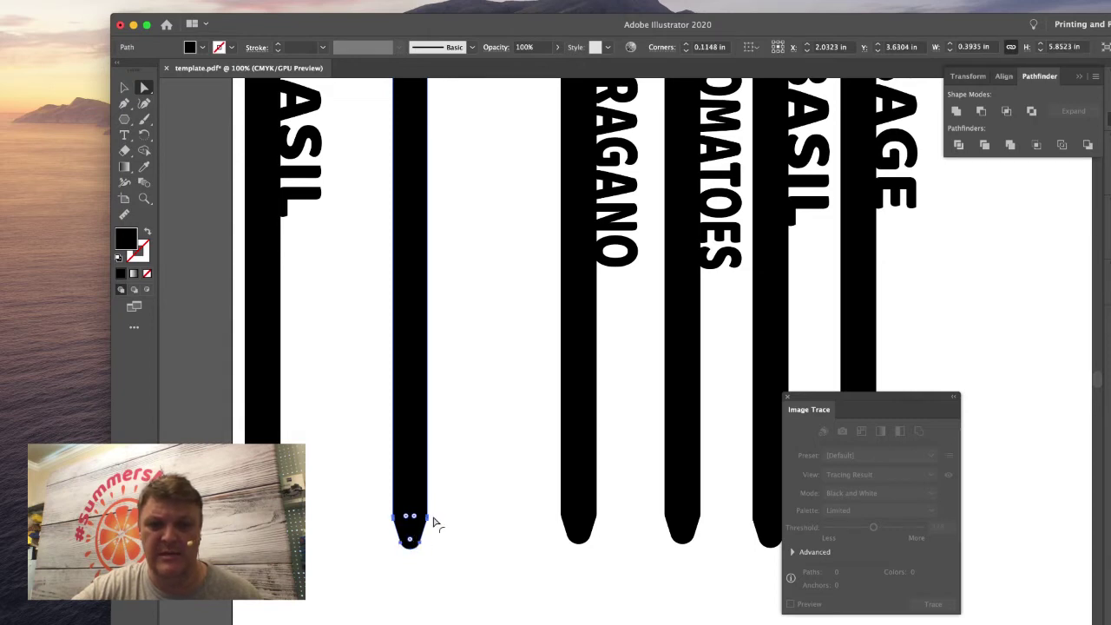
scroll(478, 439, up, 2)
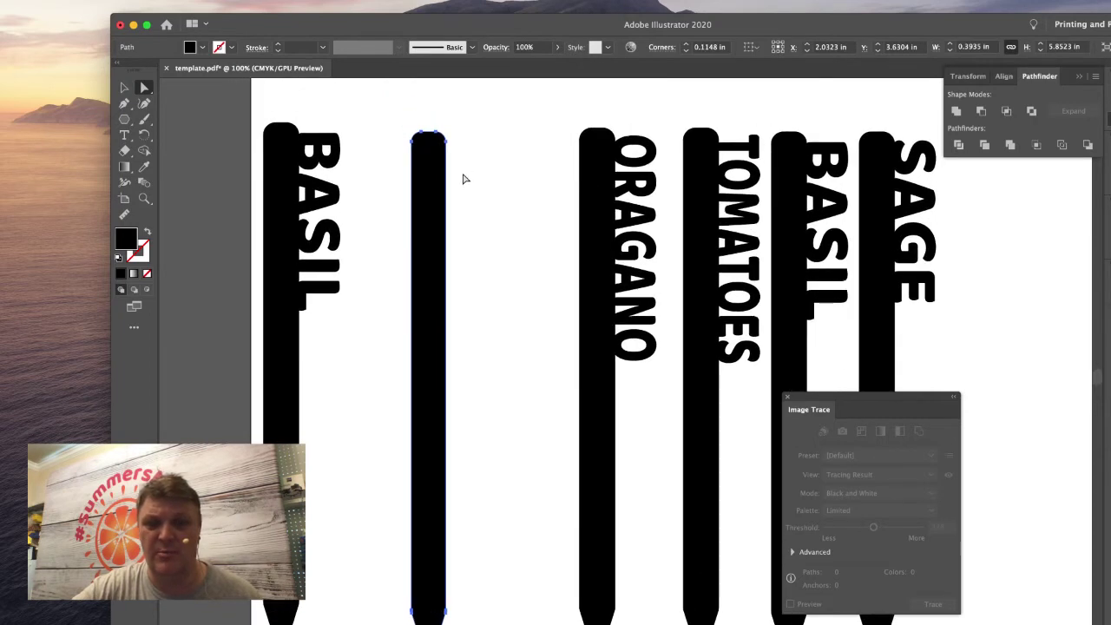
click(461, 179)
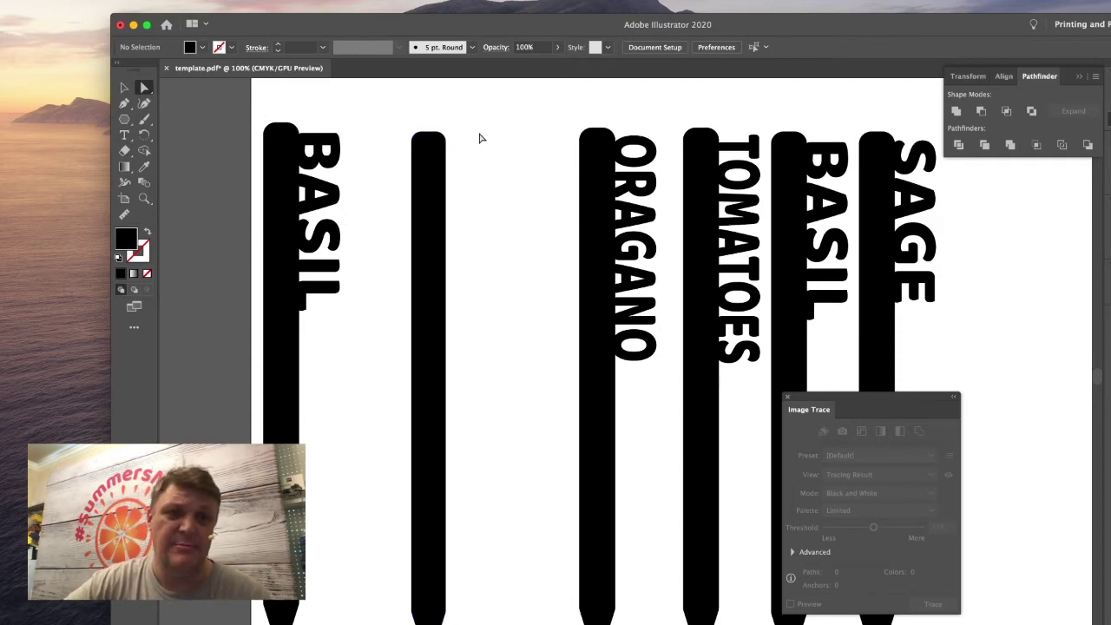
- Type 'Parsley' as a new text object above the blank stake
click(124, 135)
click(476, 130)
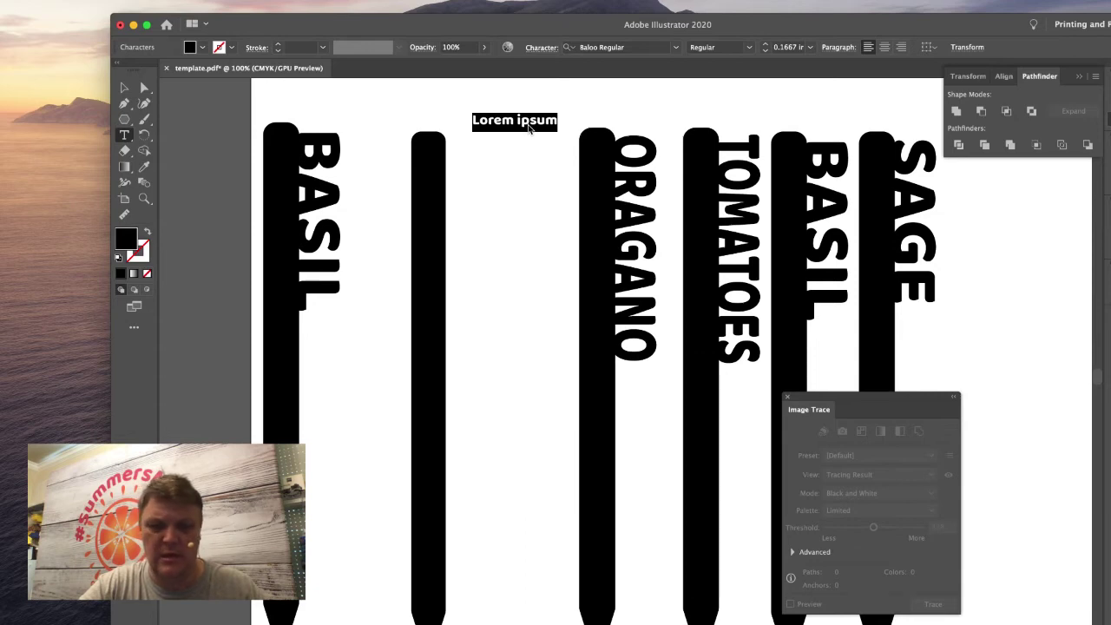
text(Parselt)
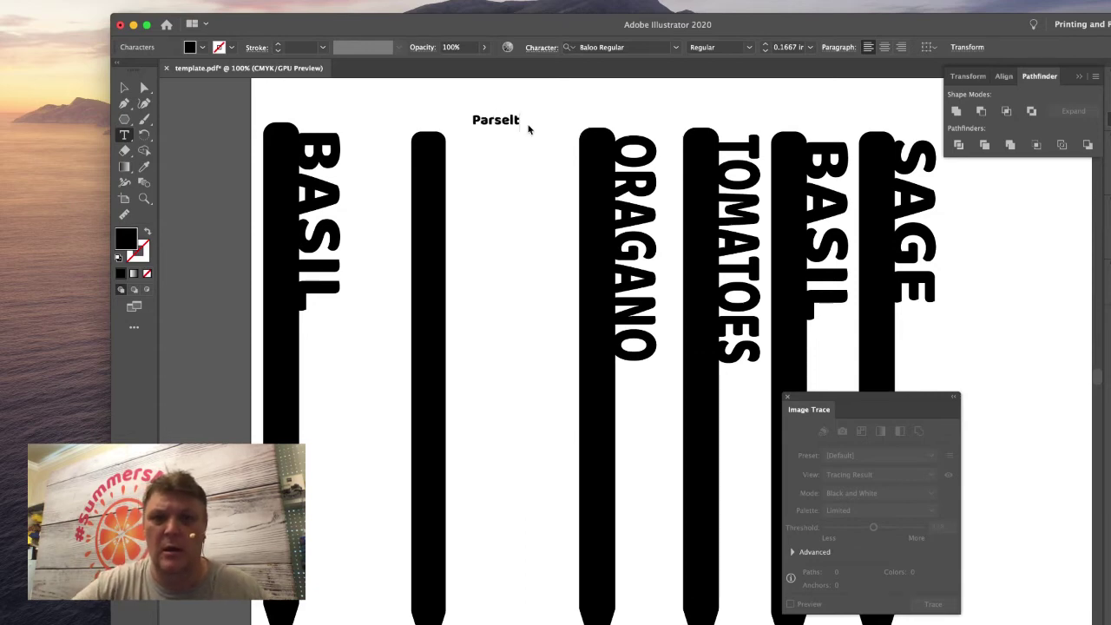
key(BackSpace)
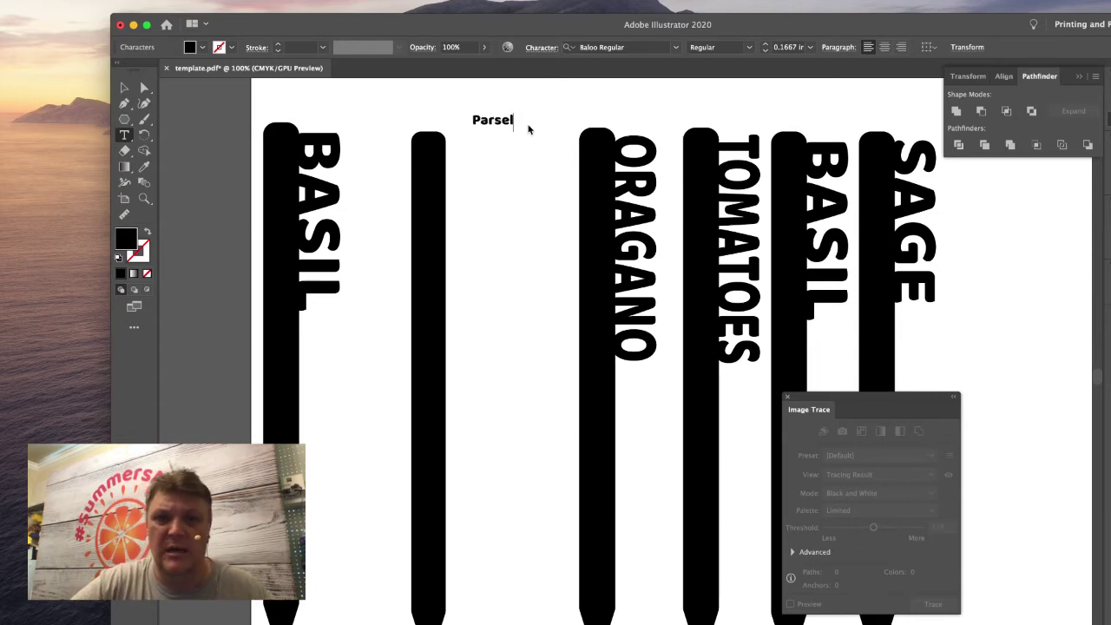
text(ley)
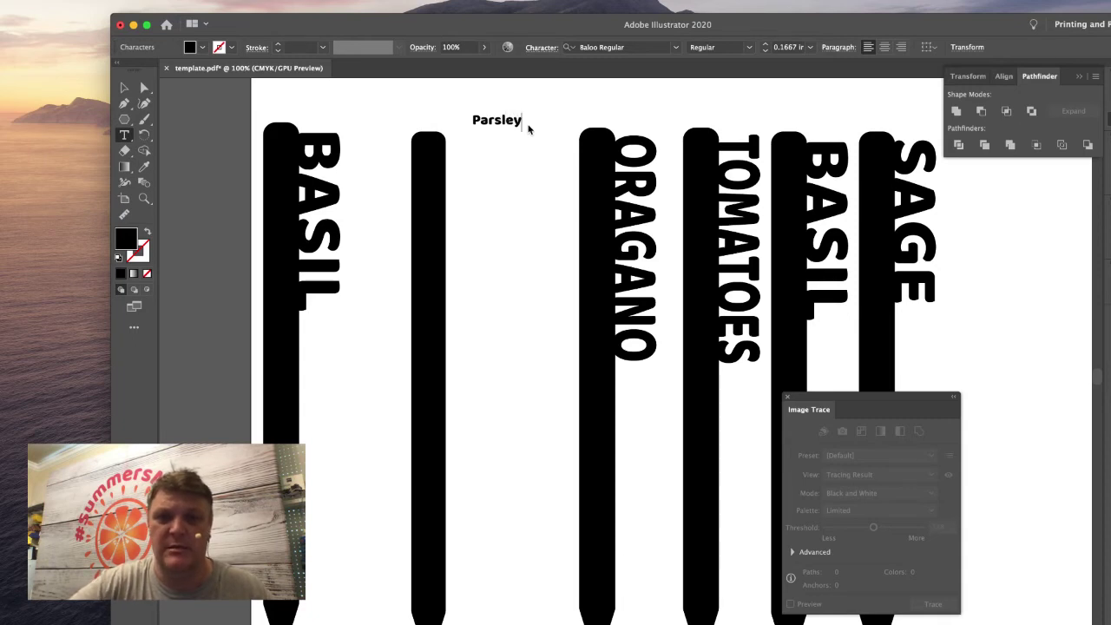
click(125, 87)
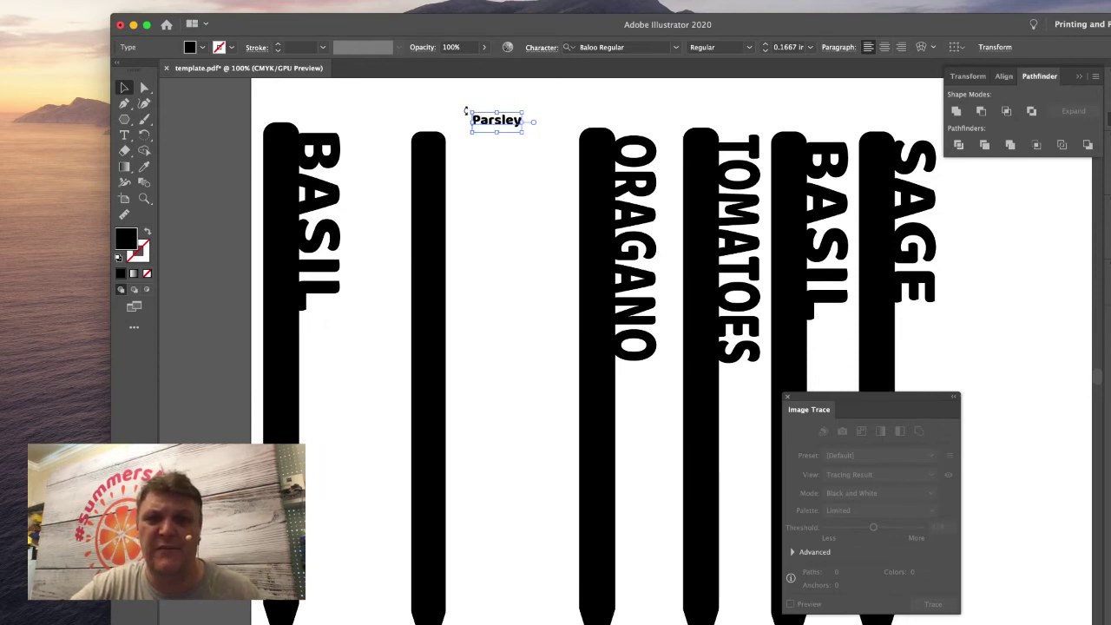
- Rotate the Parsley text 90° onto the second stake and enlarge it to match the other labels
drag(465, 110, 512, 100)
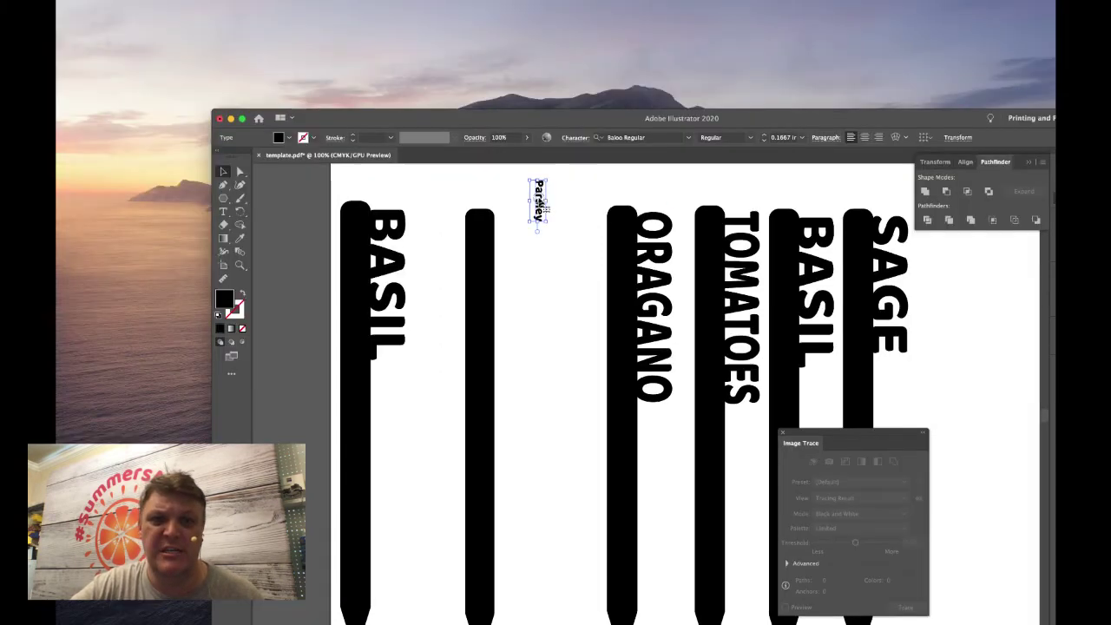
drag(544, 210, 498, 234)
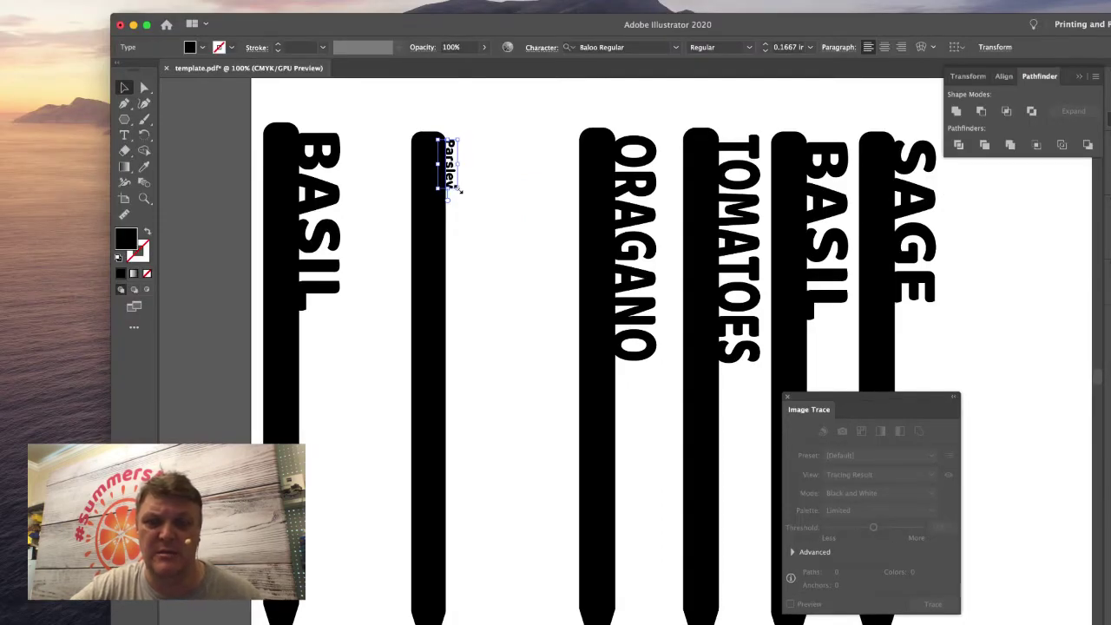
drag(458, 189, 549, 303)
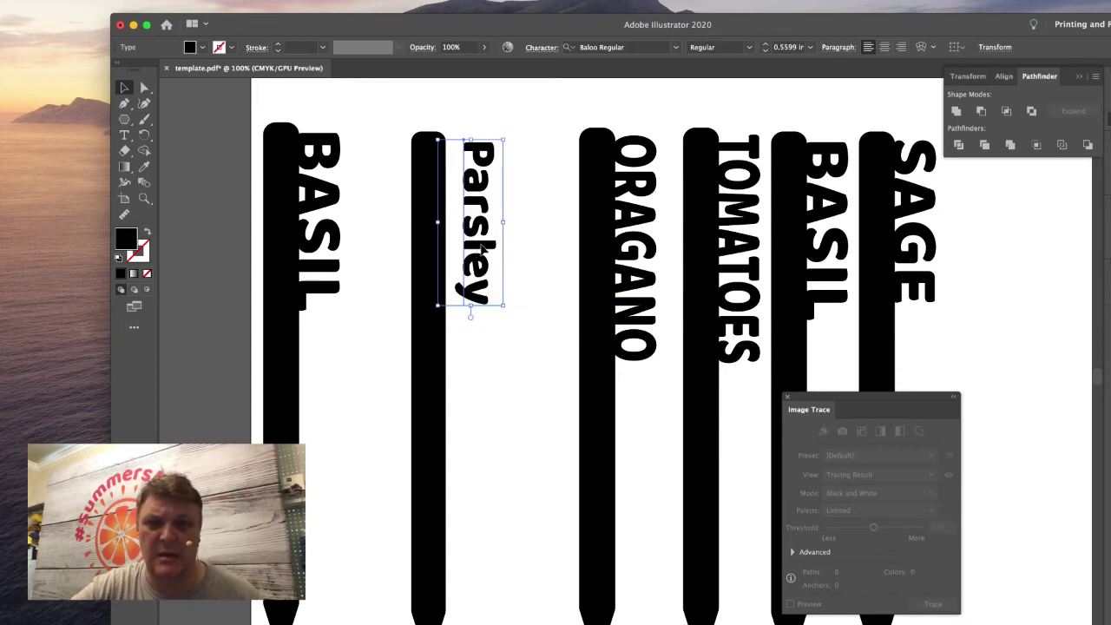
drag(486, 252, 466, 249)
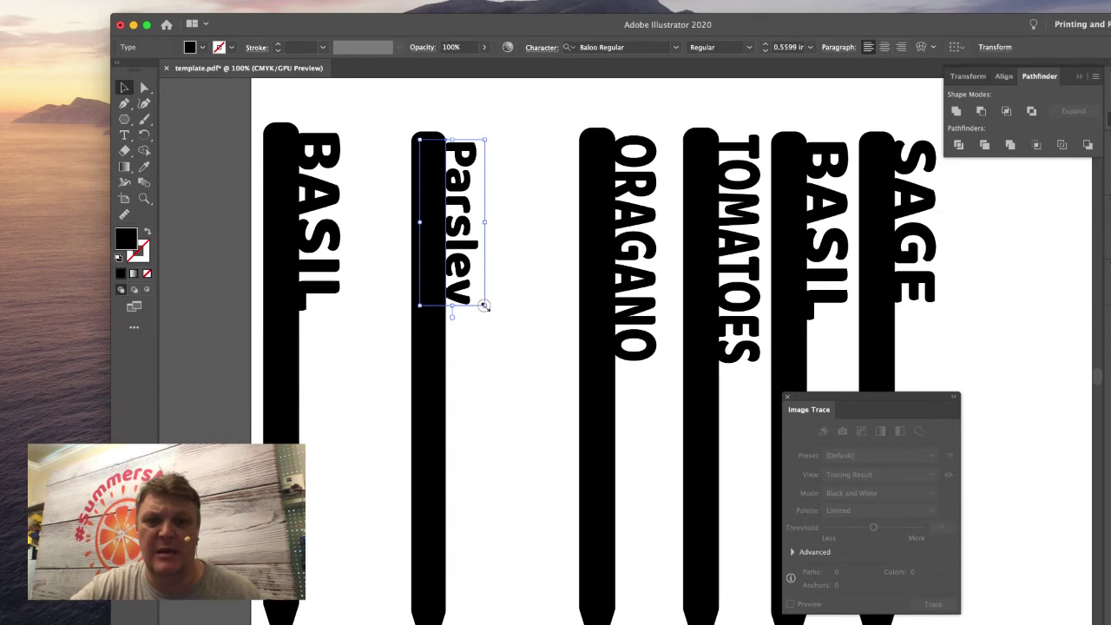
drag(486, 306, 507, 335)
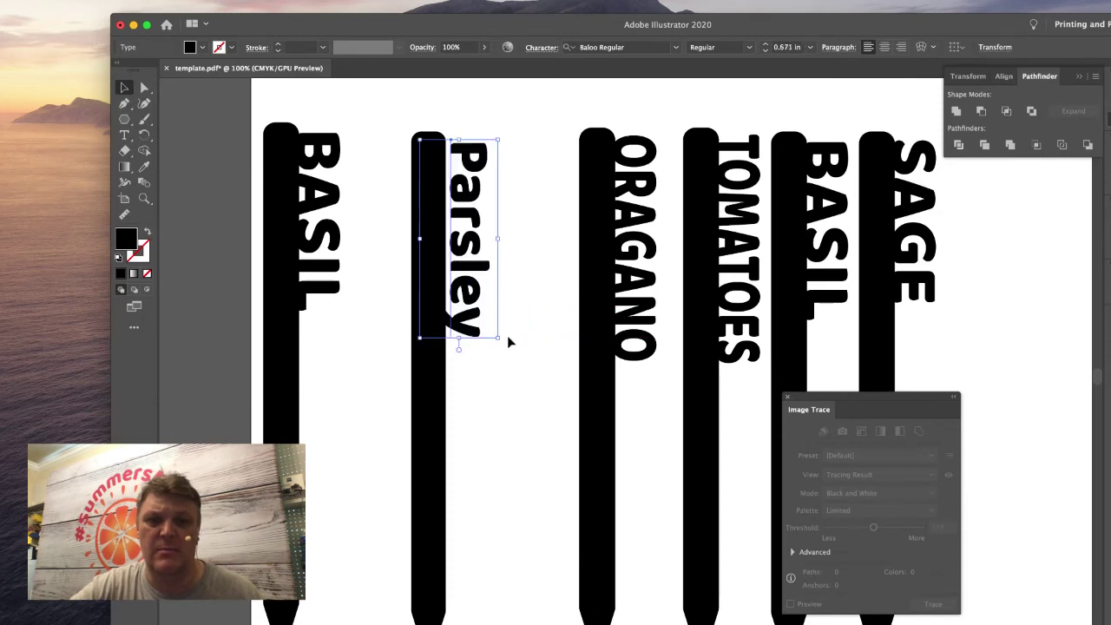
- Retype the label in capitals as PARSLEY
double_click(473, 214)
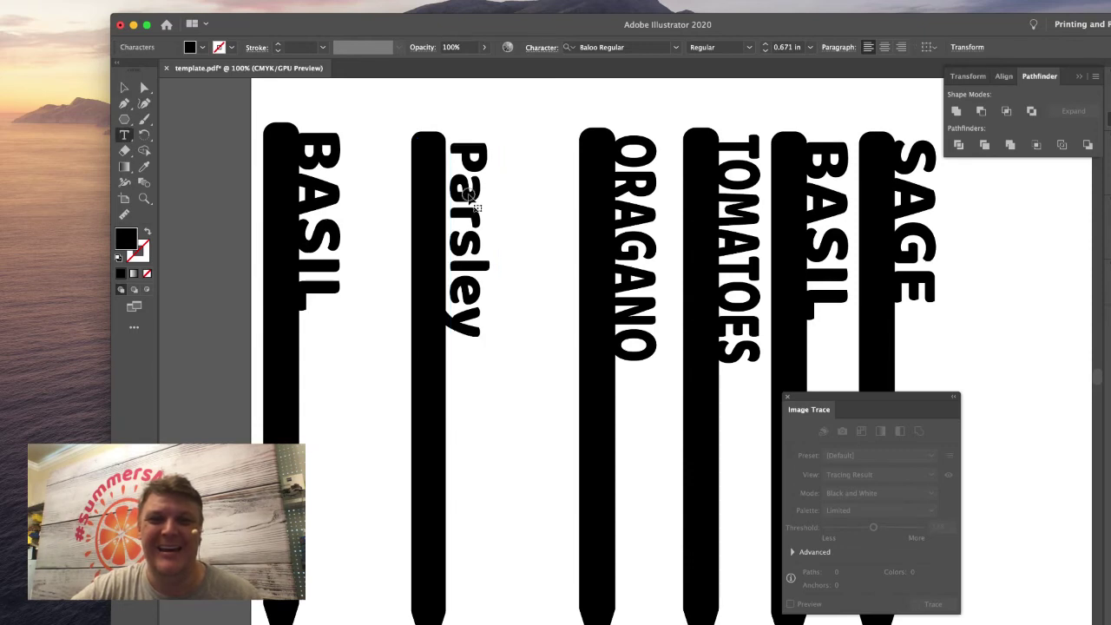
double_click(474, 213)
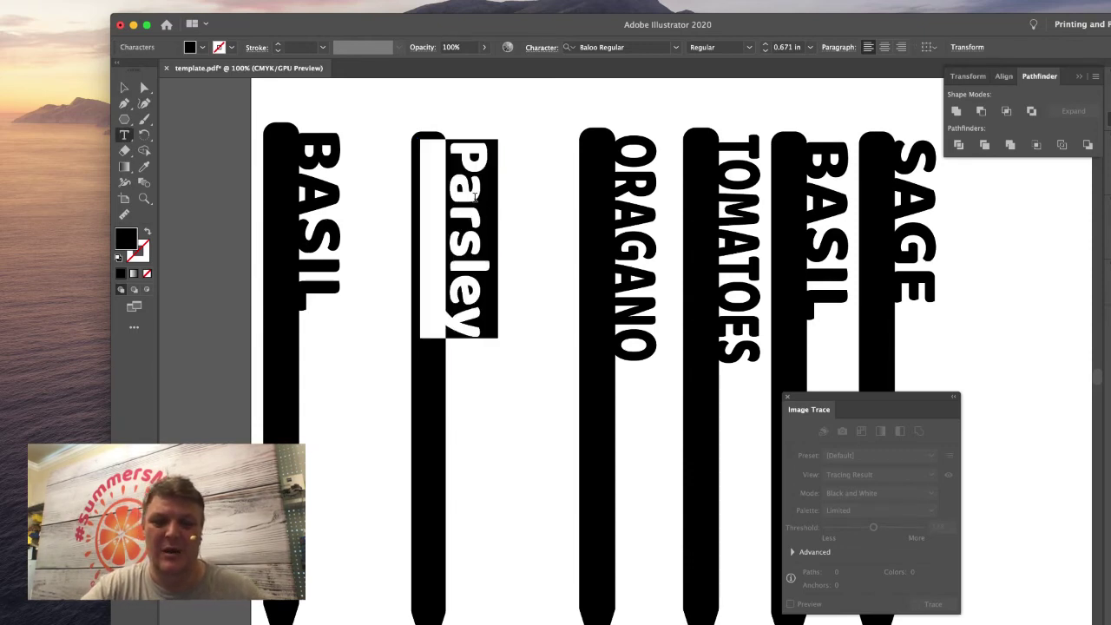
text(PARE)
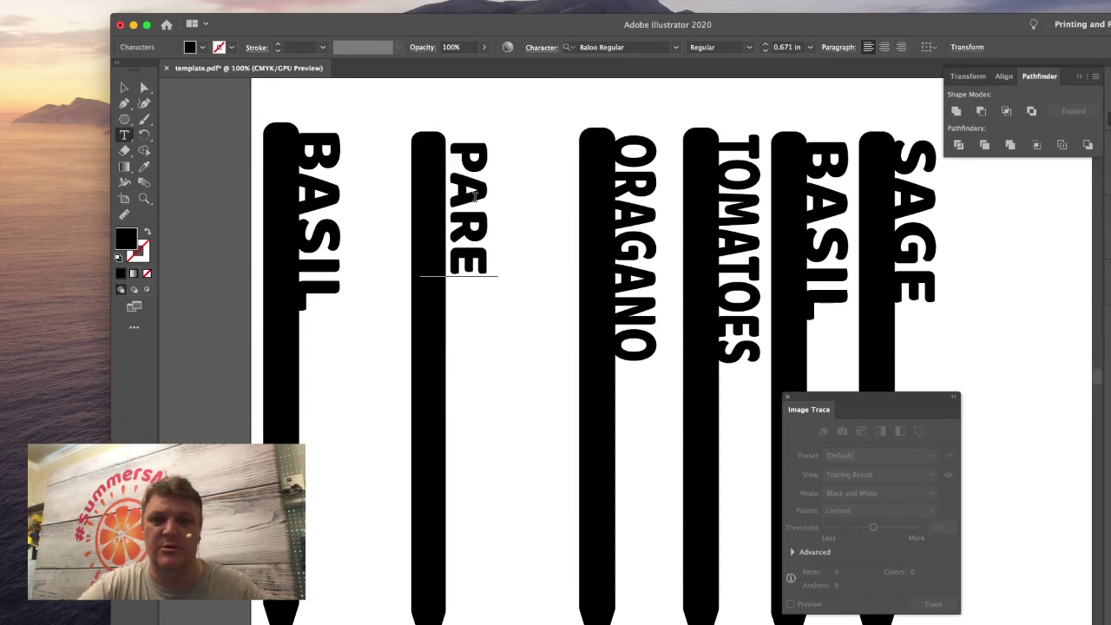
key(BackSpace)
text(SLEY)
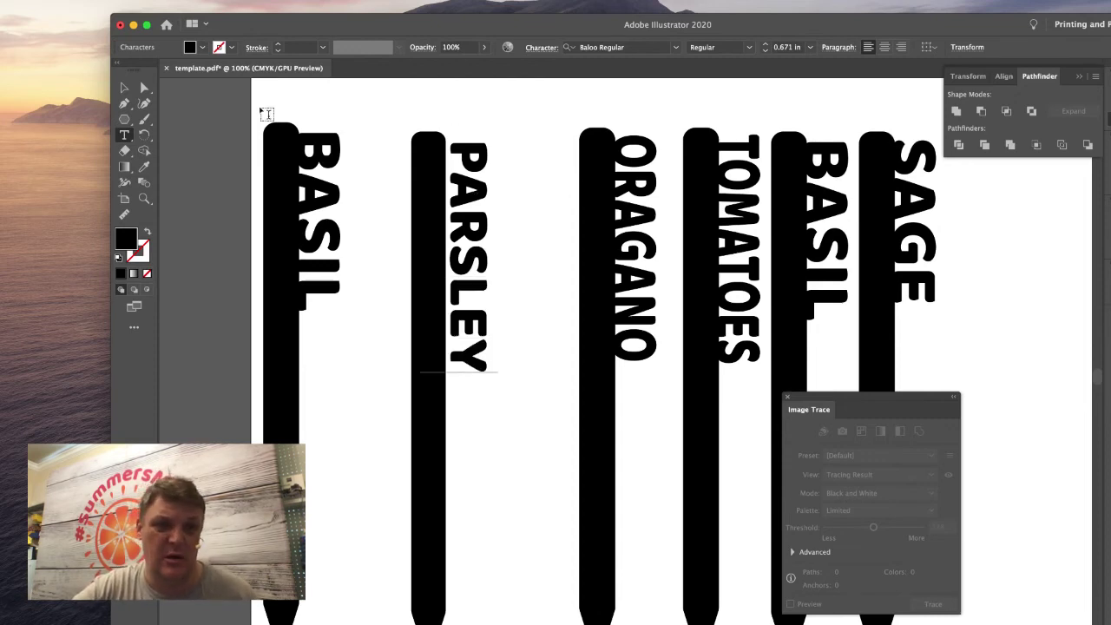
click(124, 88)
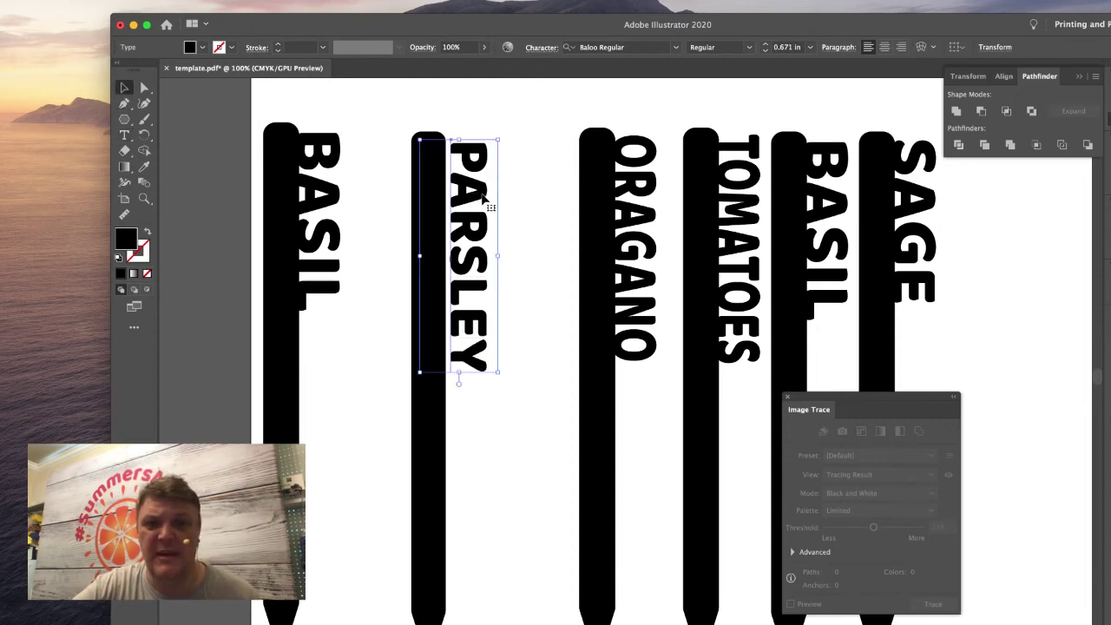
- Nudge PARSLEY up and left so it overlaps the stake's edge
drag(483, 198, 478, 193)
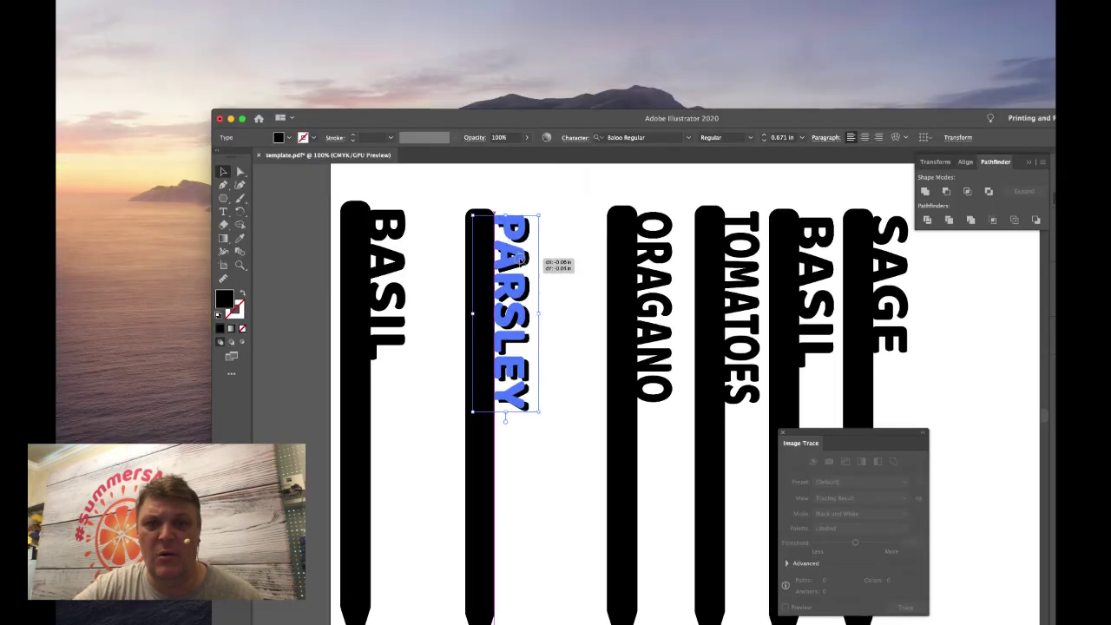
drag(518, 260, 517, 260)
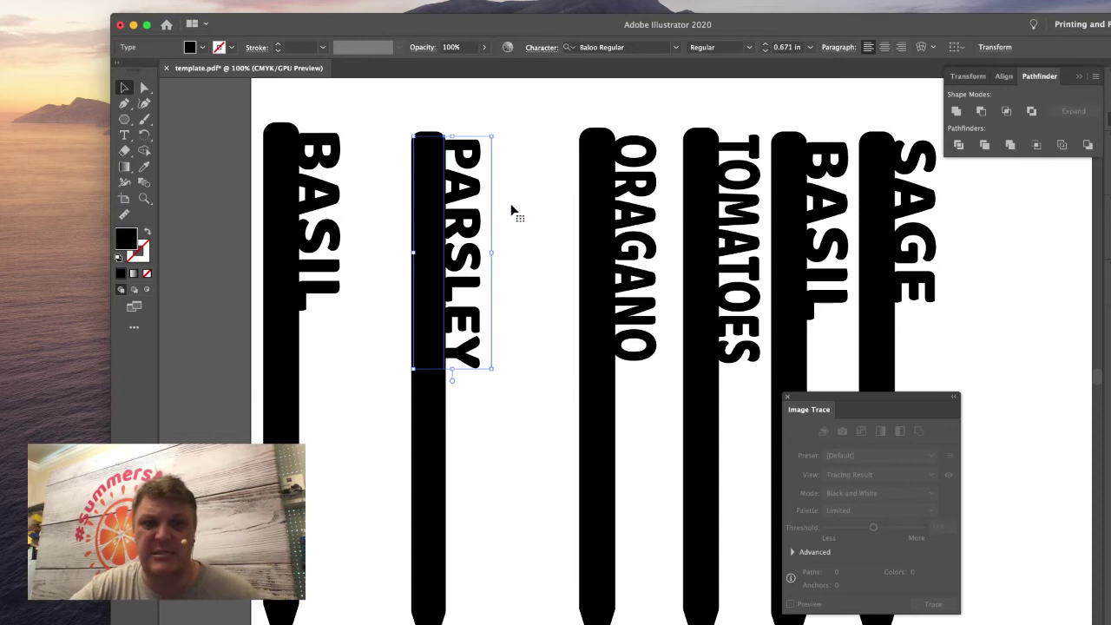
click(511, 208)
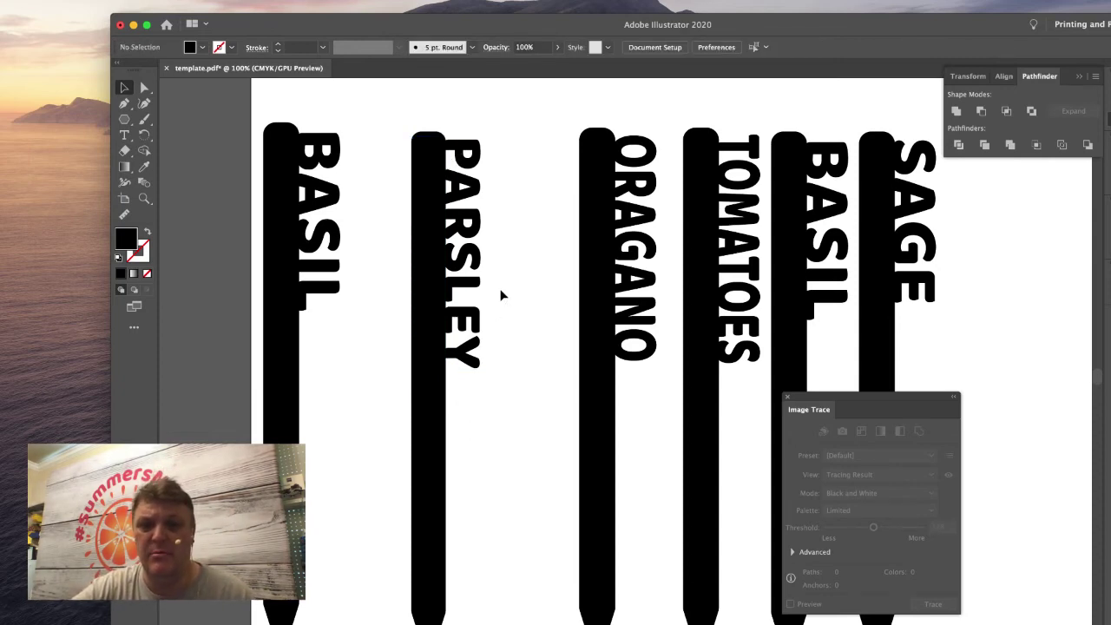
- Convert the PARSLEY text to outlines with Type > Create Outlines
click(478, 224)
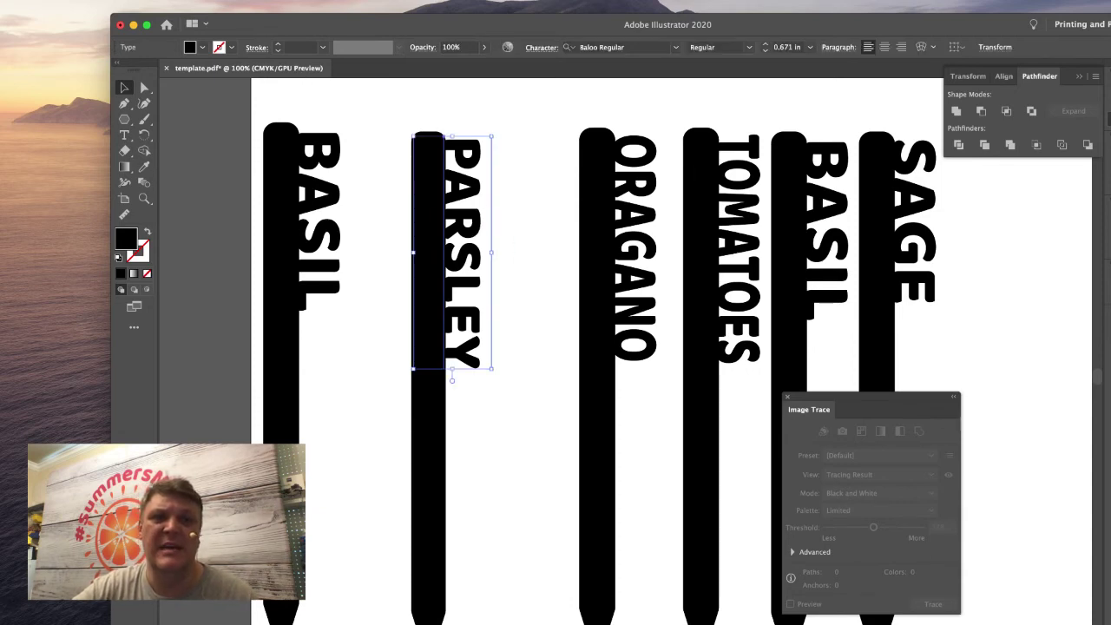
click(224, 6)
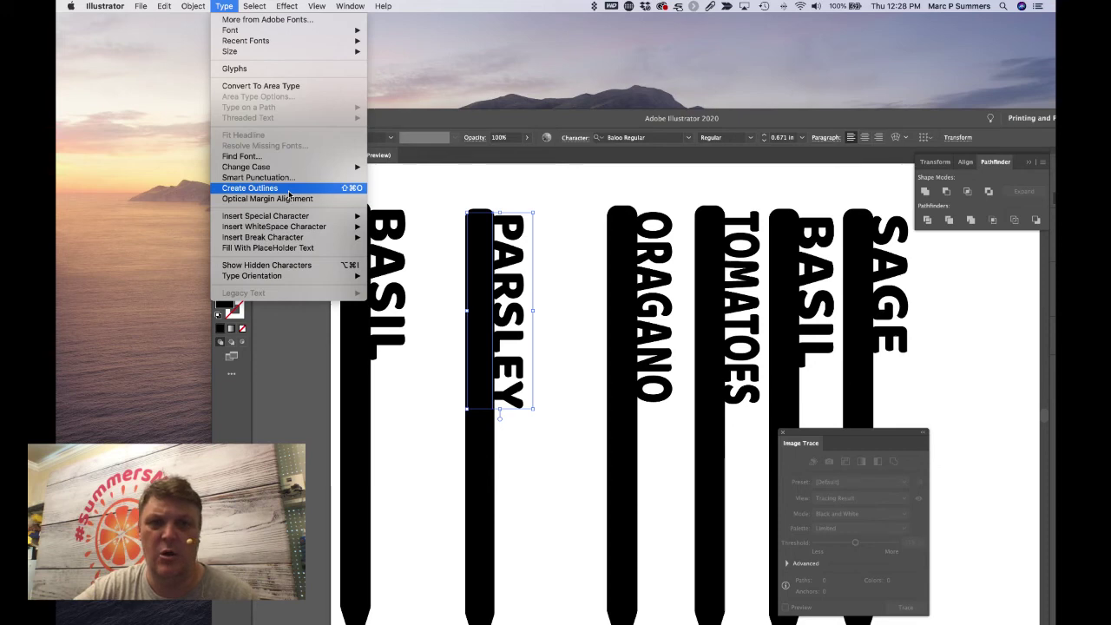
click(289, 193)
- Inspect the outlined letter group in isolation mode, then exit isolation
click(548, 233)
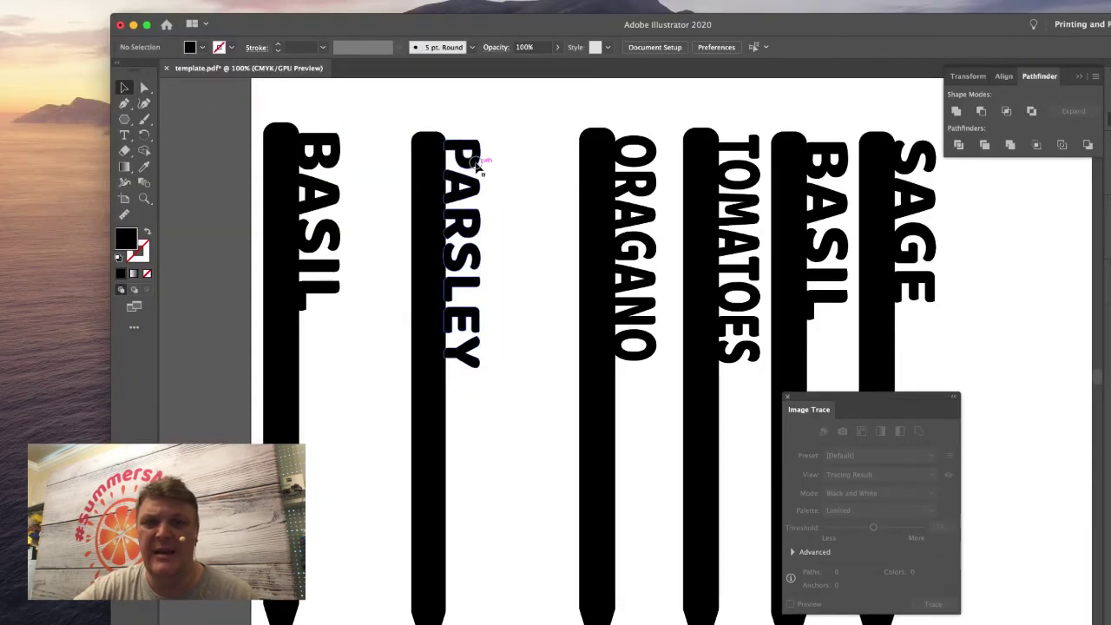
double_click(474, 167)
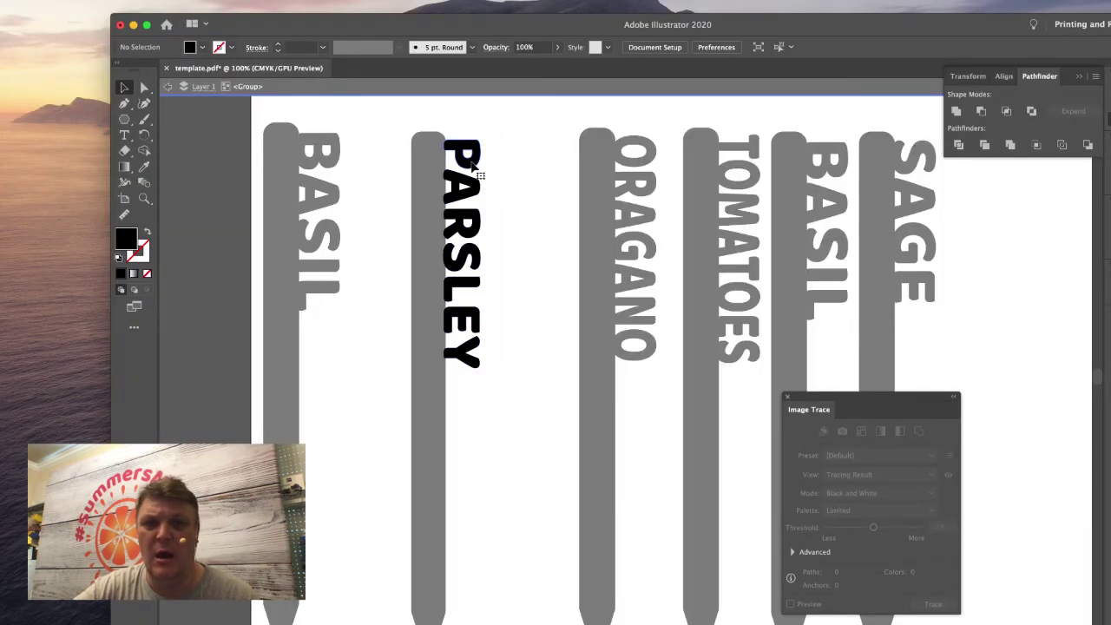
click(471, 163)
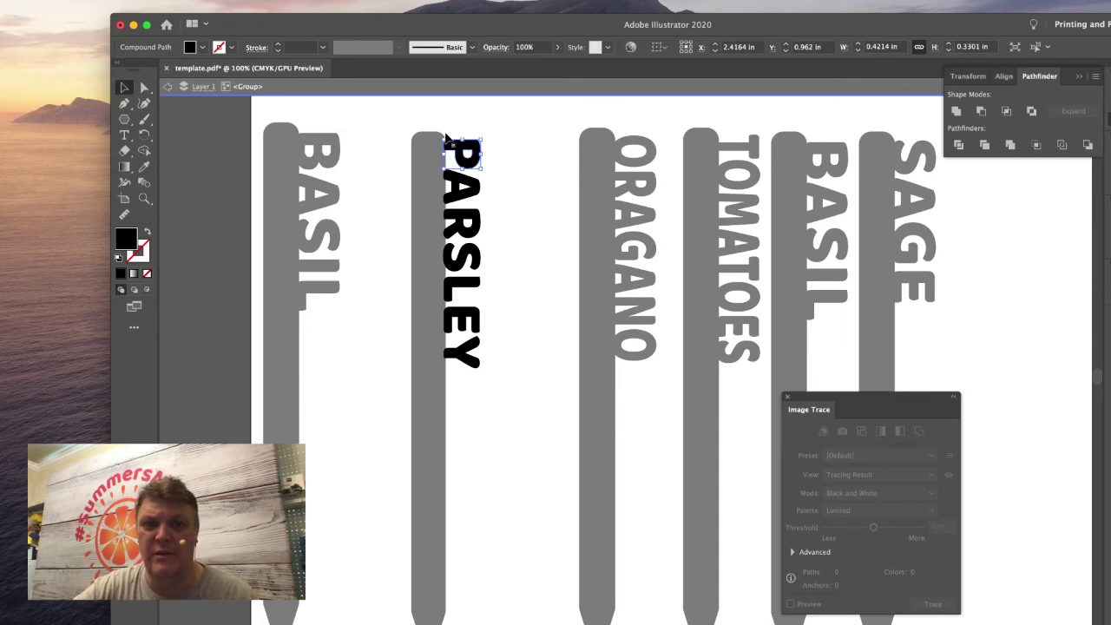
click(420, 117)
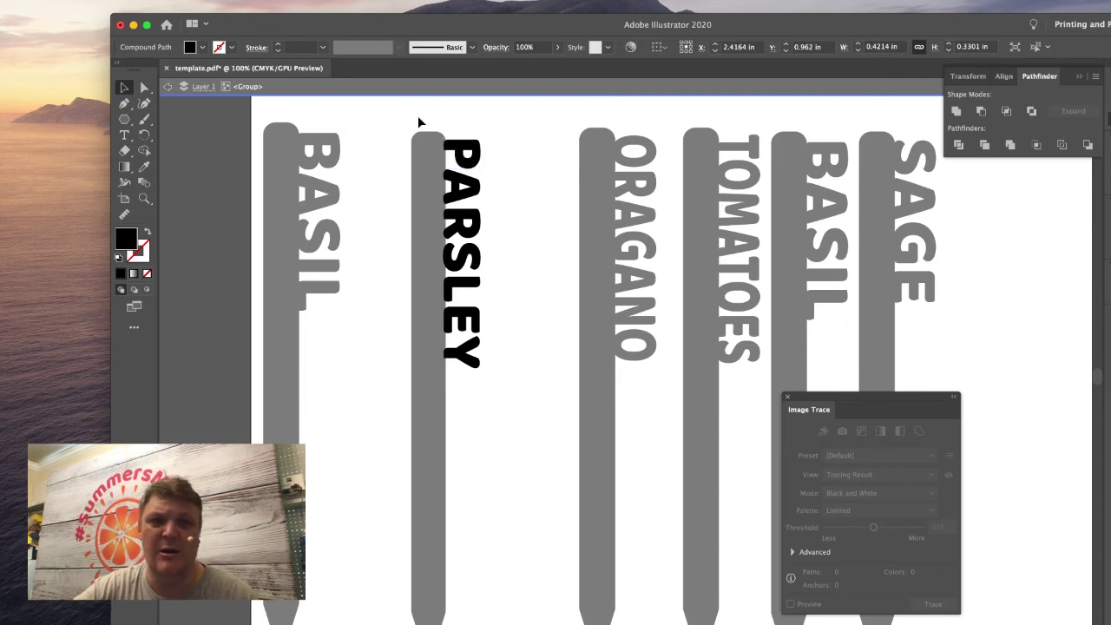
click(167, 88)
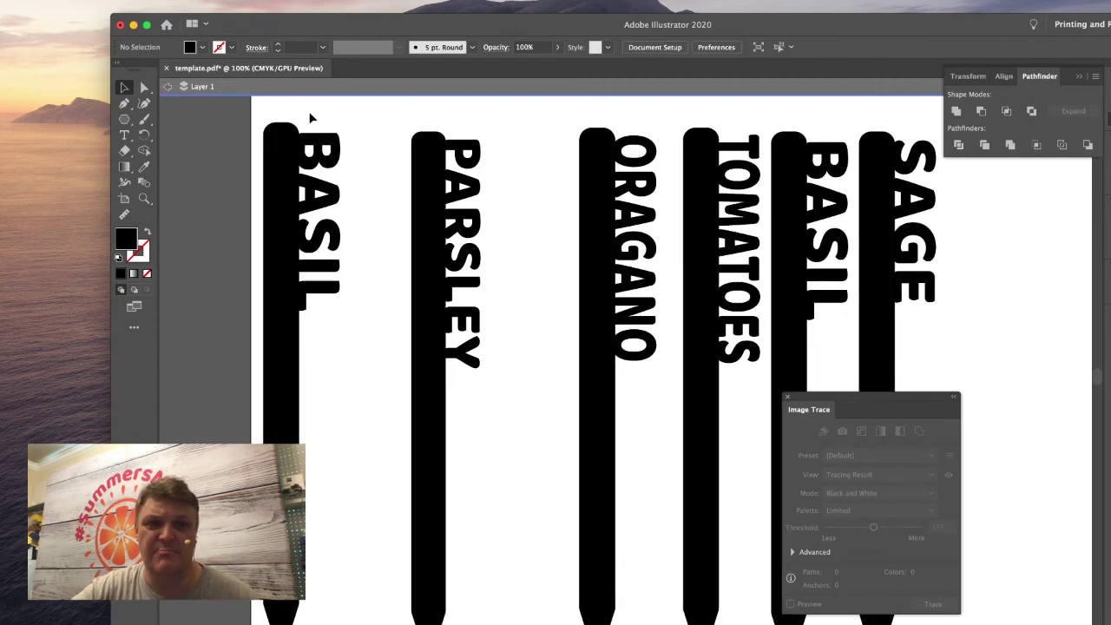
- Unite the PARSLEY stake and its outlined letters into one black compound path
drag(391, 123, 519, 393)
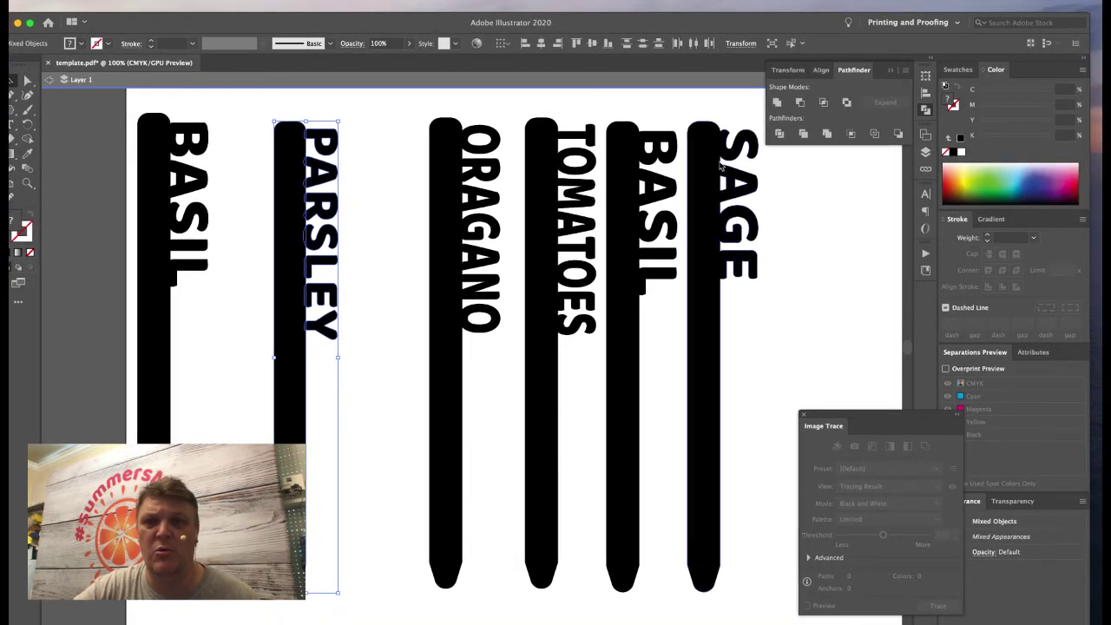
click(777, 103)
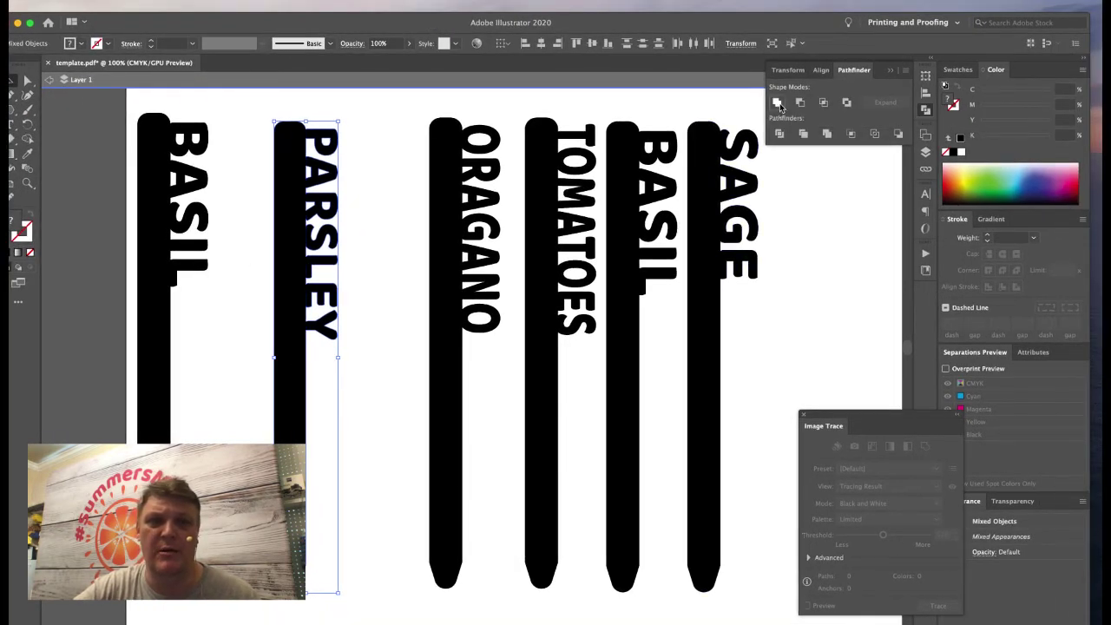
click(379, 249)
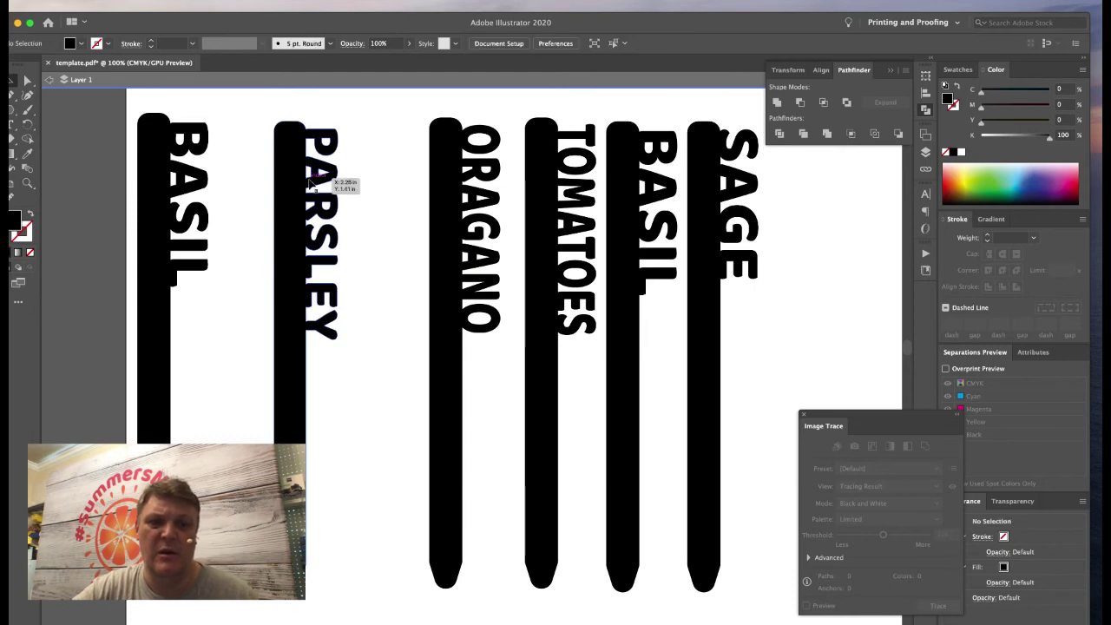